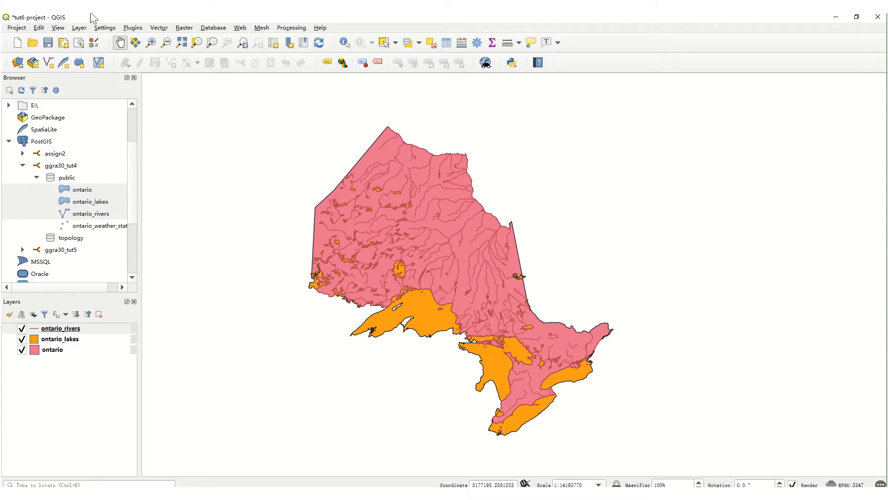
Add the AtlasCanada_OntarioPopulatedPlaces.shp shapefile from the GGRA30_Tut6_shapefile folder to the project as a vector layer.
click(17, 64)
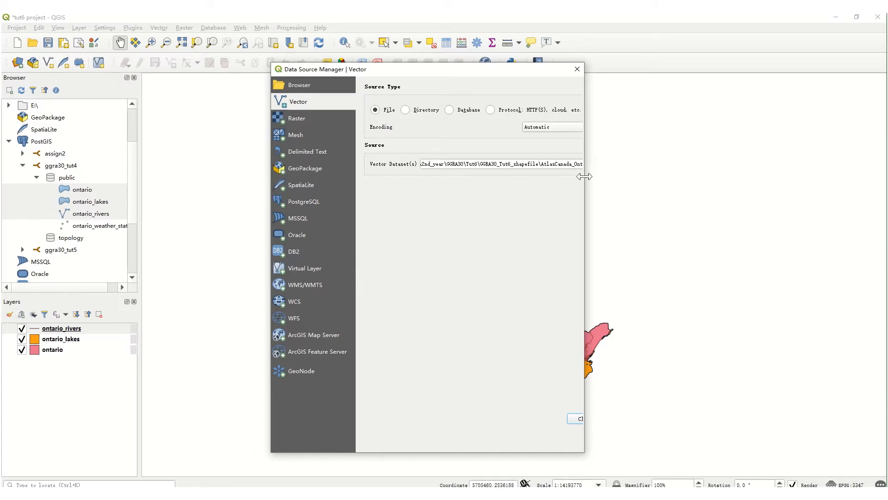
drag(584, 174, 659, 180)
click(639, 165)
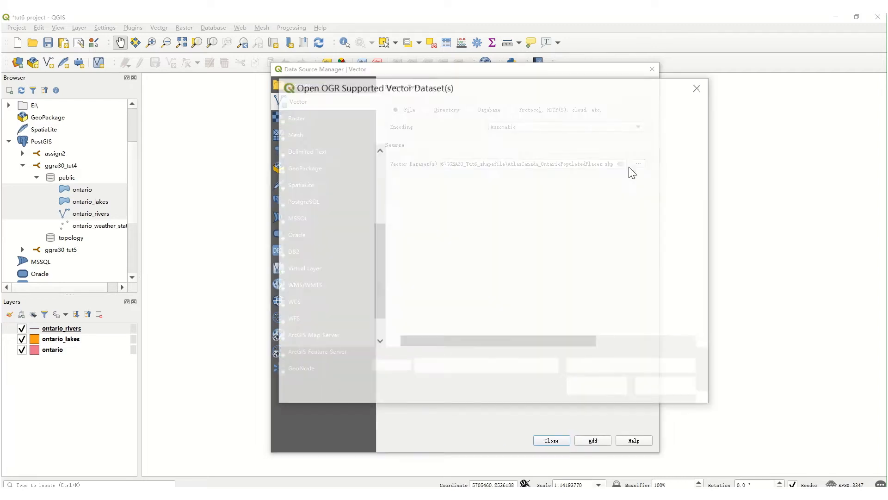
click(559, 235)
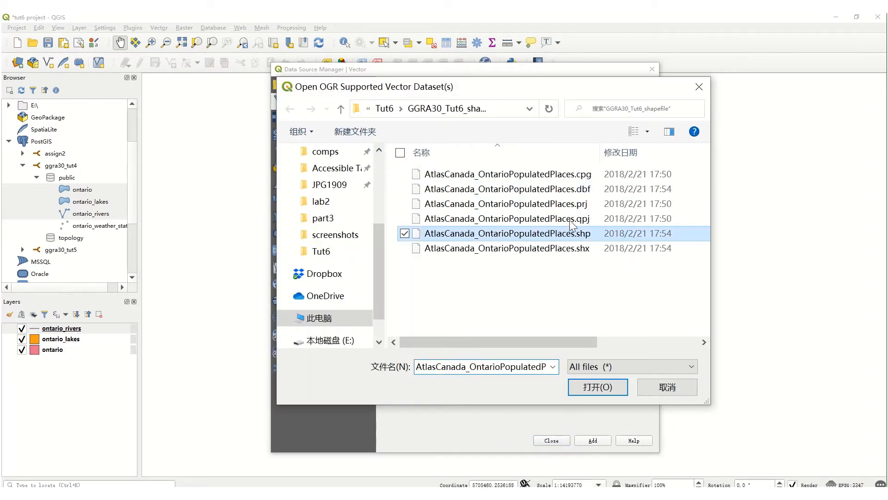
click(584, 386)
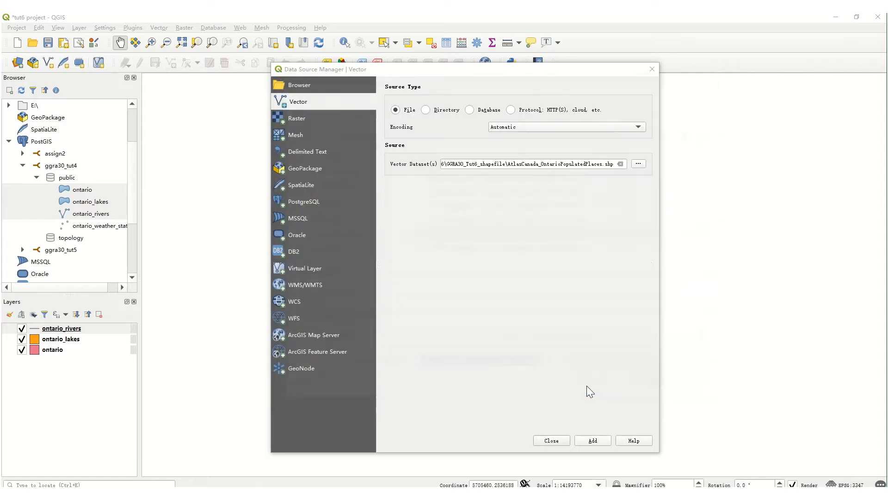
click(581, 440)
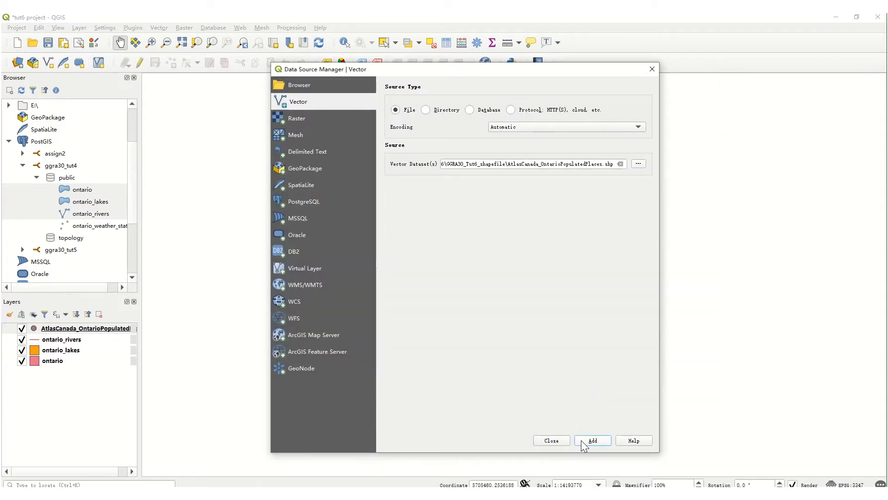
click(652, 69)
Examine the distribution of the populated places points across southern Ontario on the map.
click(70, 328)
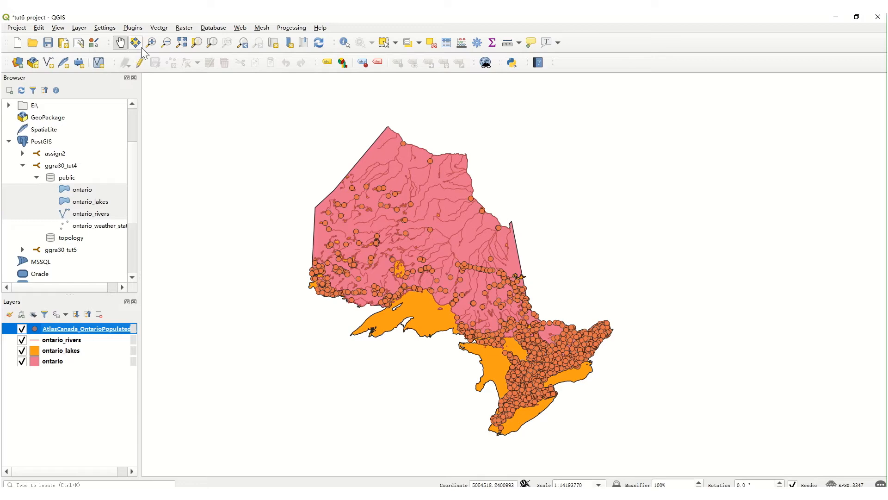
click(152, 42)
drag(511, 342, 648, 393)
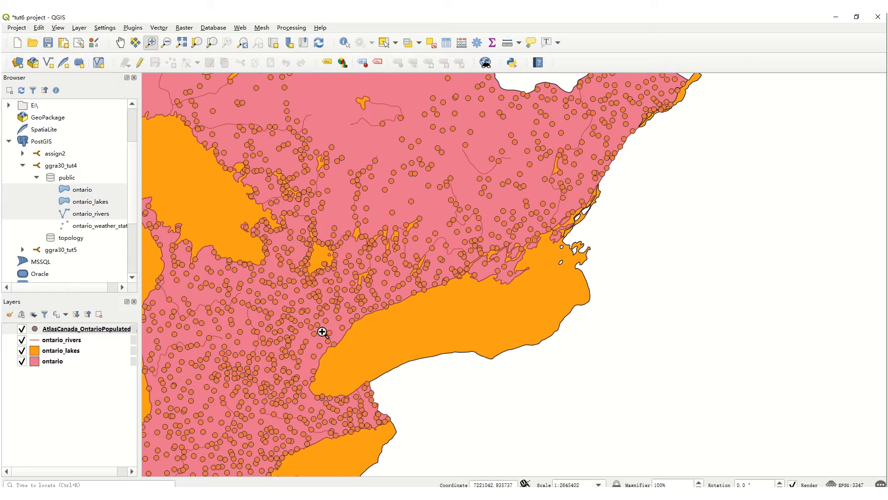
click(120, 42)
drag(319, 400, 377, 420)
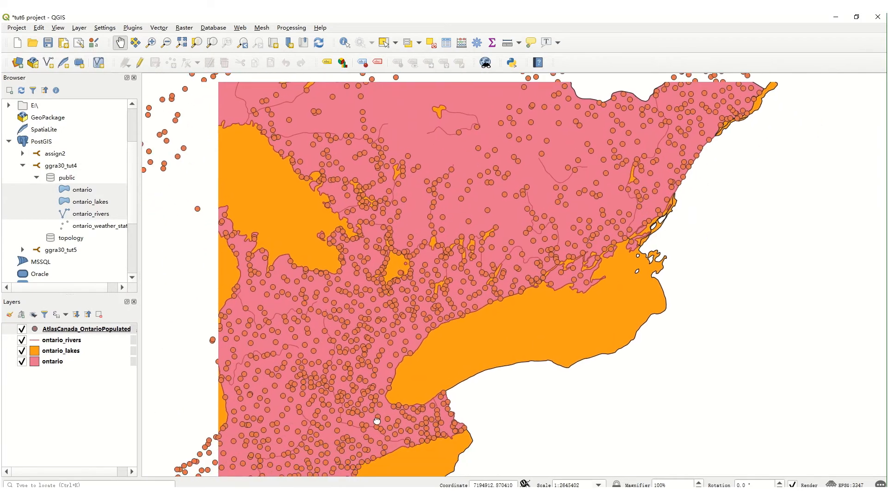
click(151, 42)
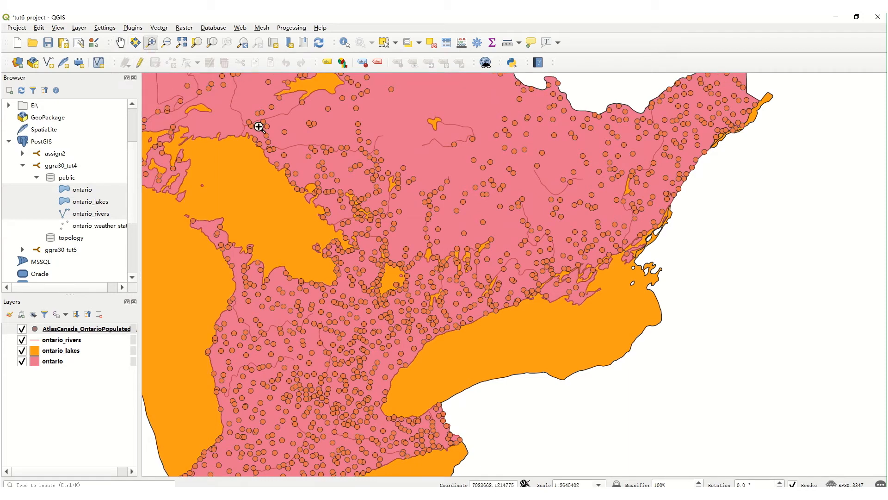
drag(347, 152, 826, 353)
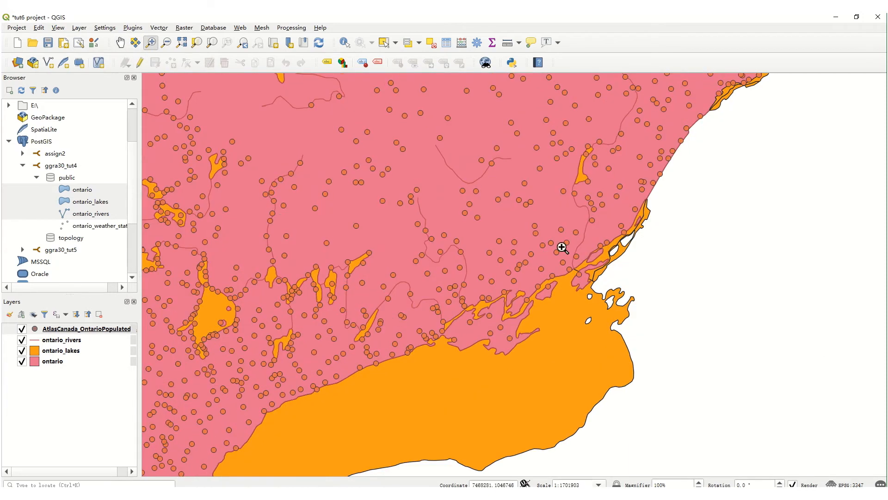
drag(322, 119, 611, 321)
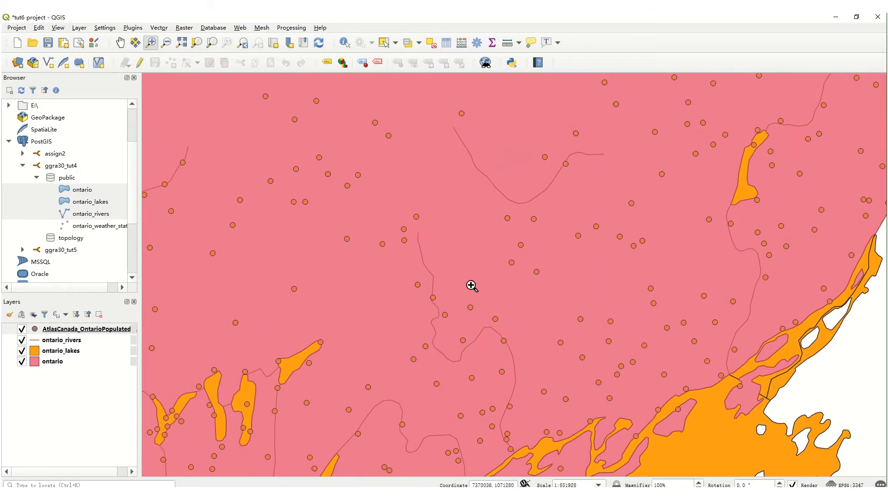
click(120, 42)
drag(707, 436, 828, 316)
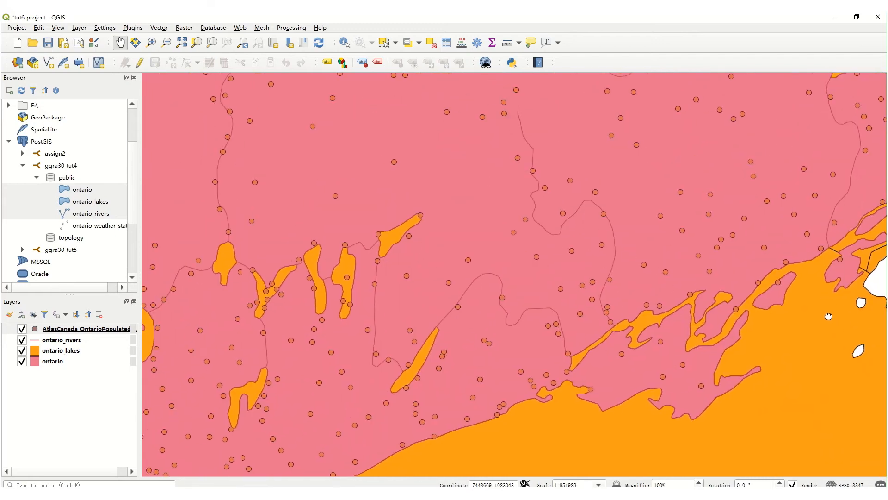
Review the populated places attribute table, checking the name and estimated population fields.
right_click(66, 329)
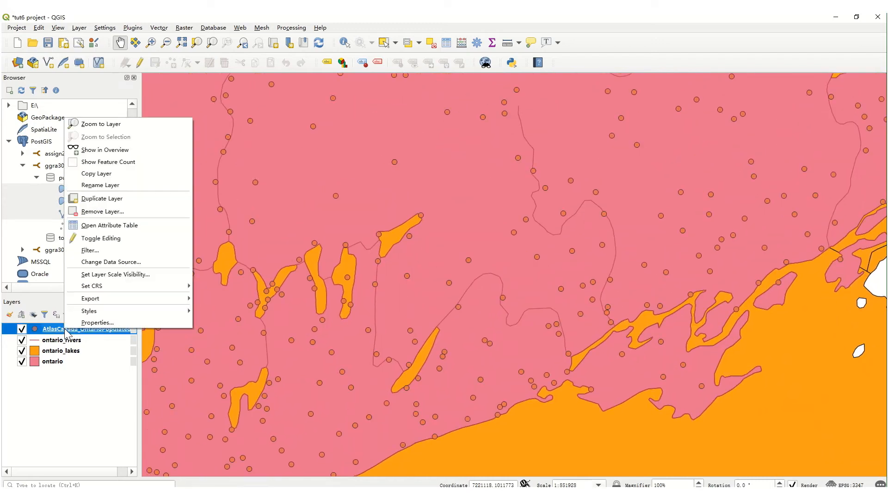
click(113, 225)
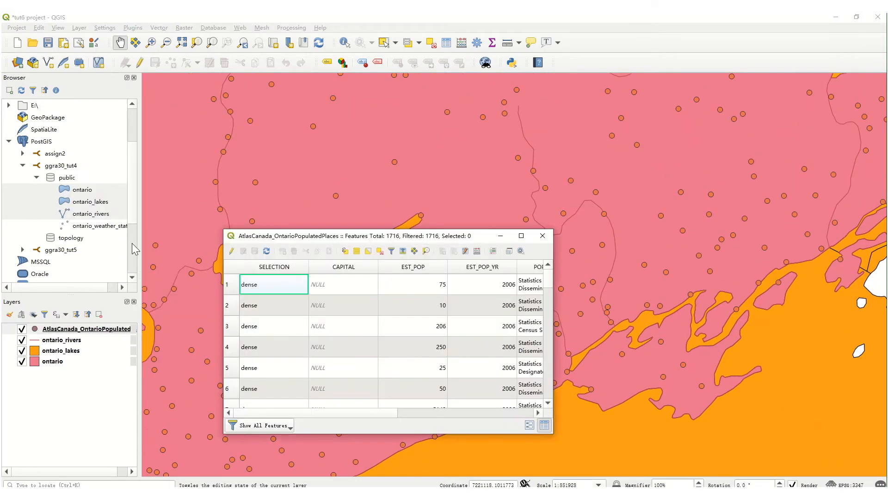
drag(372, 412, 545, 414)
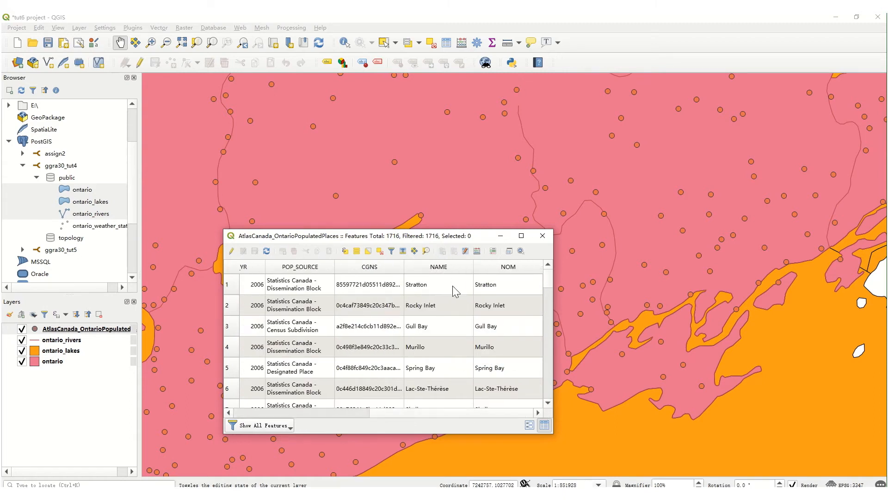
drag(438, 413, 365, 417)
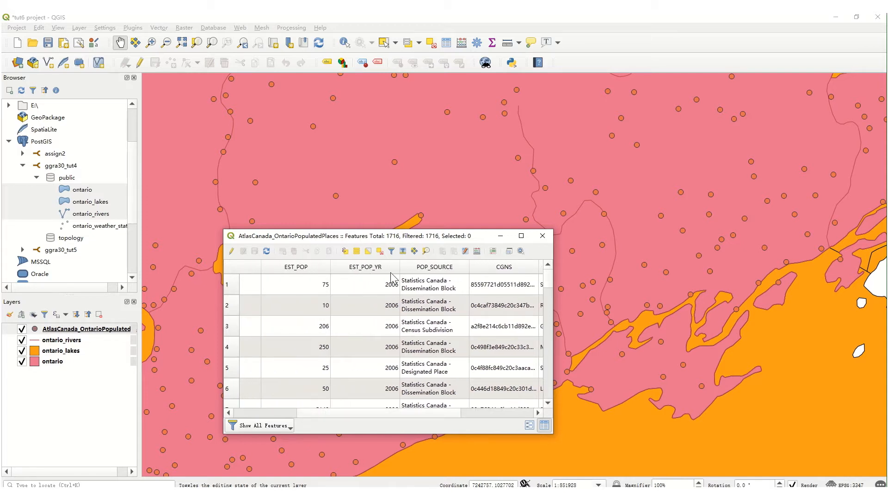
click(542, 236)
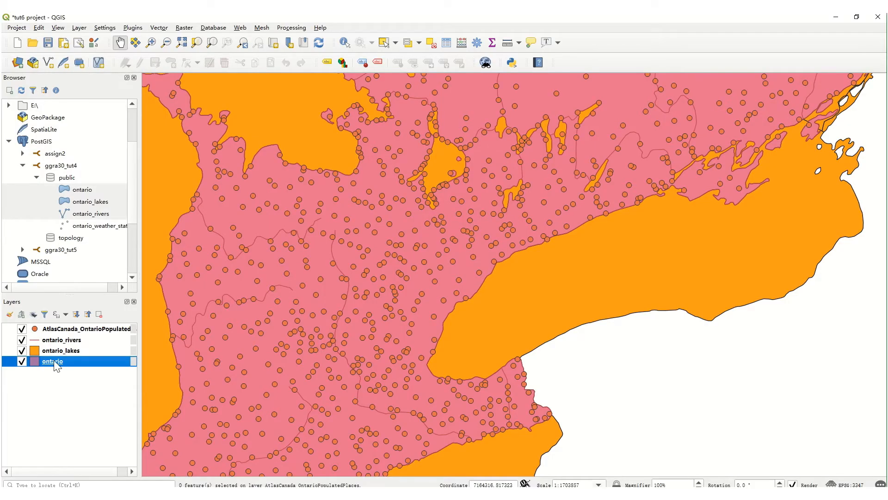
Change the ontario_lakes layer's fill colour to medium blue from the recent colours and apply it.
click(56, 353)
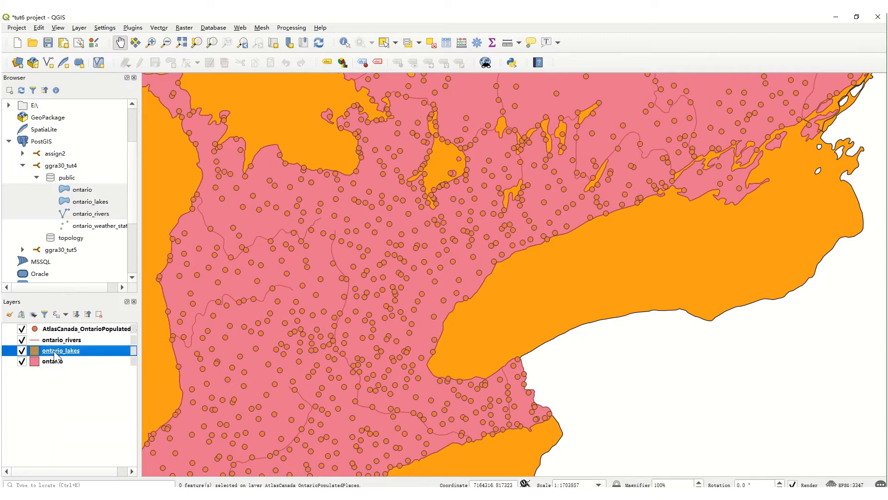
right_click(55, 351)
click(73, 347)
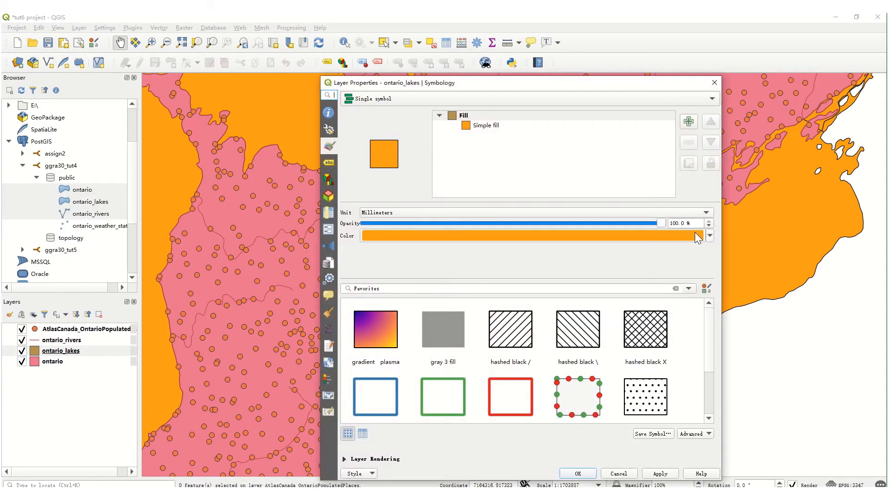
click(710, 235)
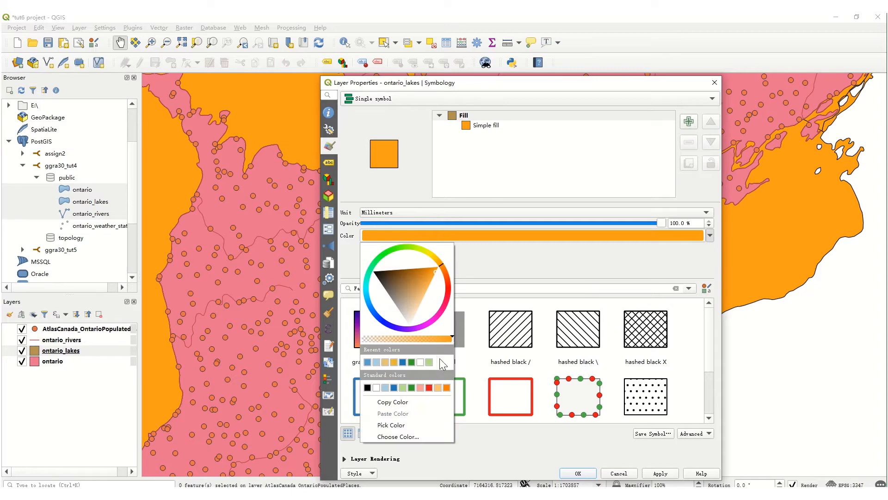
click(367, 362)
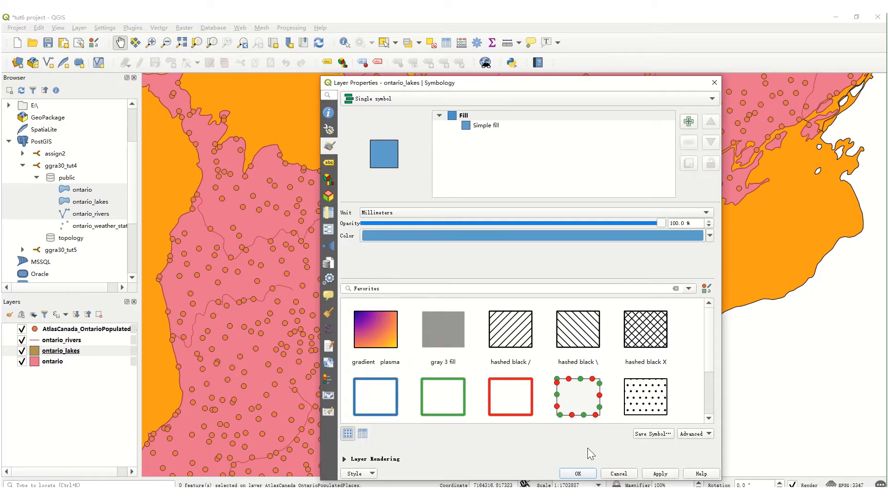
click(653, 474)
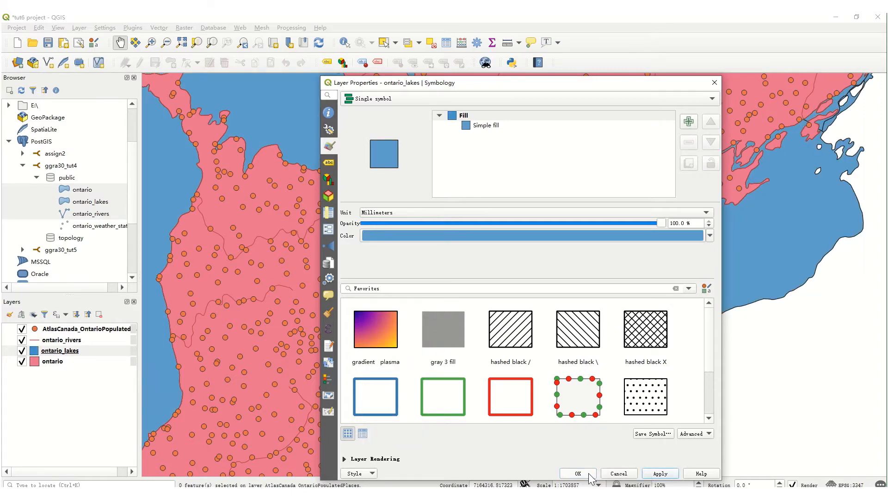
click(577, 473)
Apply the gray 3 fill preset symbol to the ontario layer.
click(49, 363)
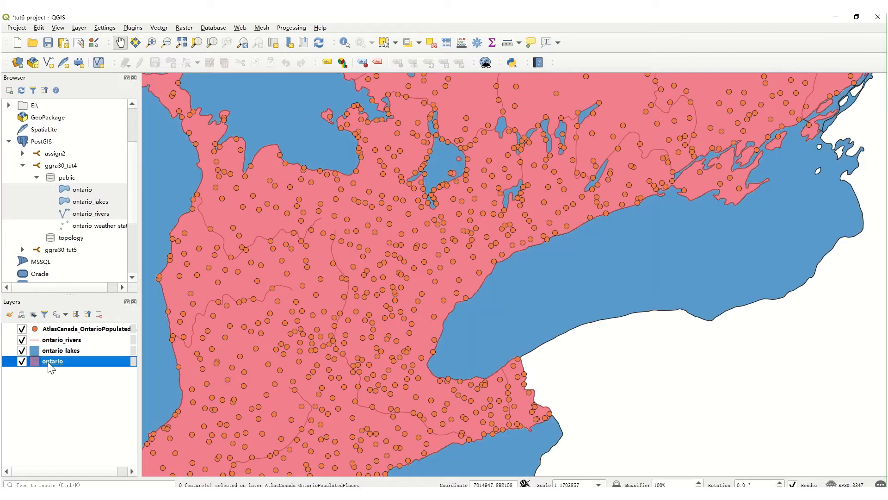
right_click(51, 368)
click(88, 353)
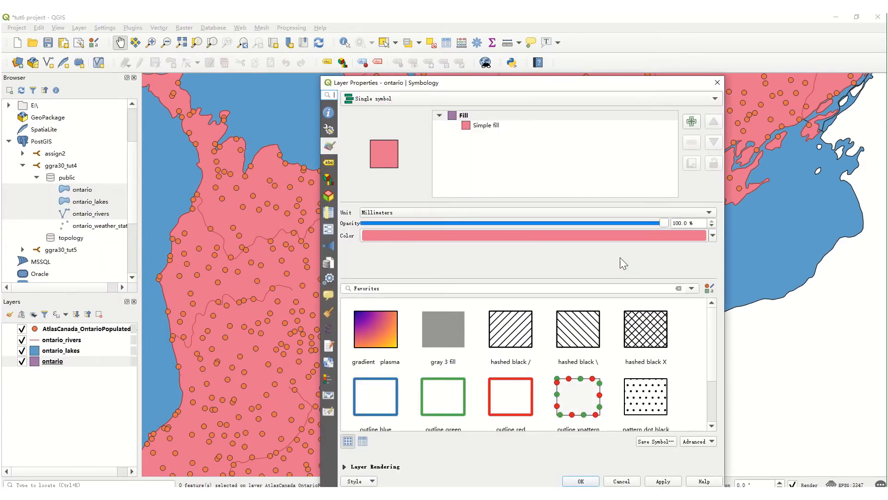
click(446, 341)
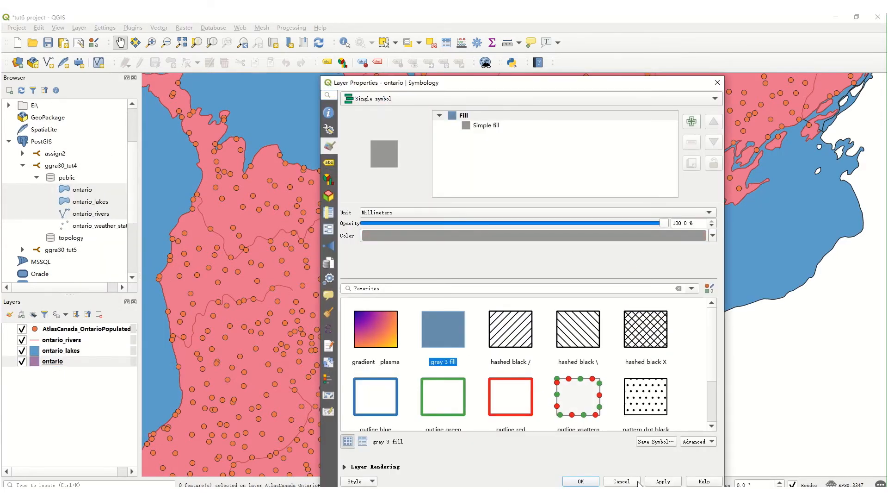
click(657, 481)
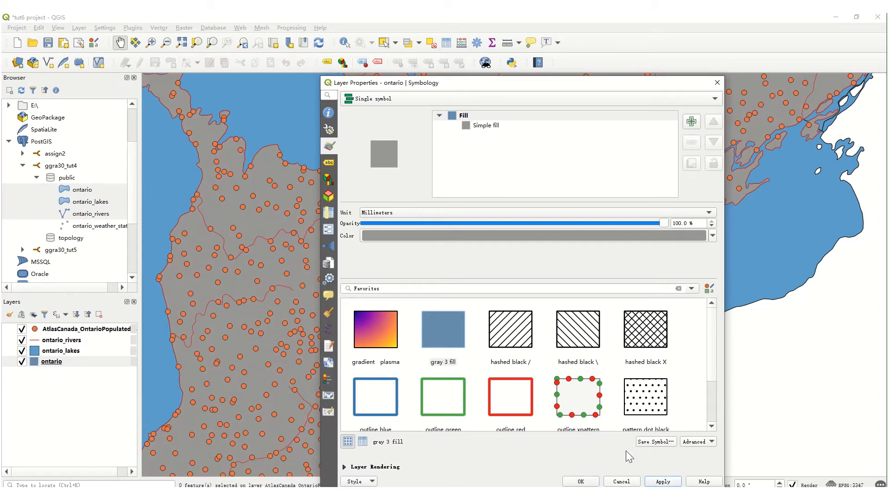
Try the hashed black / preset fill on the ontario layer.
click(520, 348)
click(652, 482)
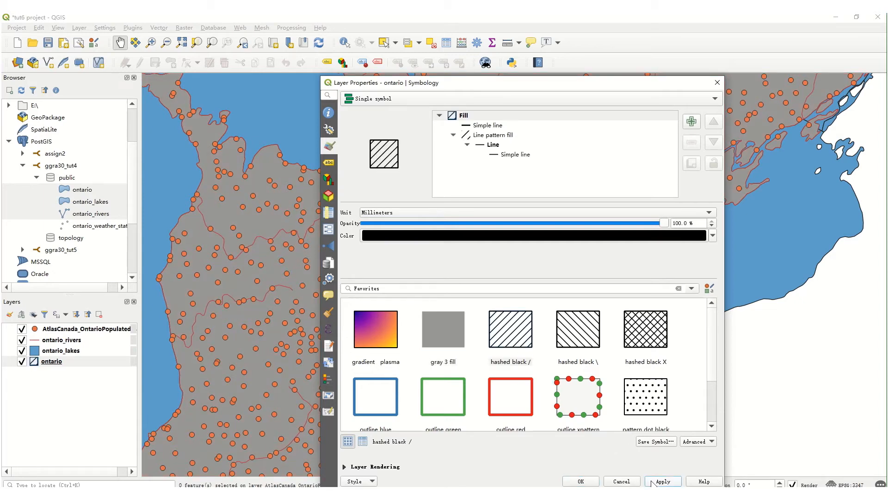
Restore the gray 3 fill preset on the ontario layer and accept its layer properties.
click(457, 343)
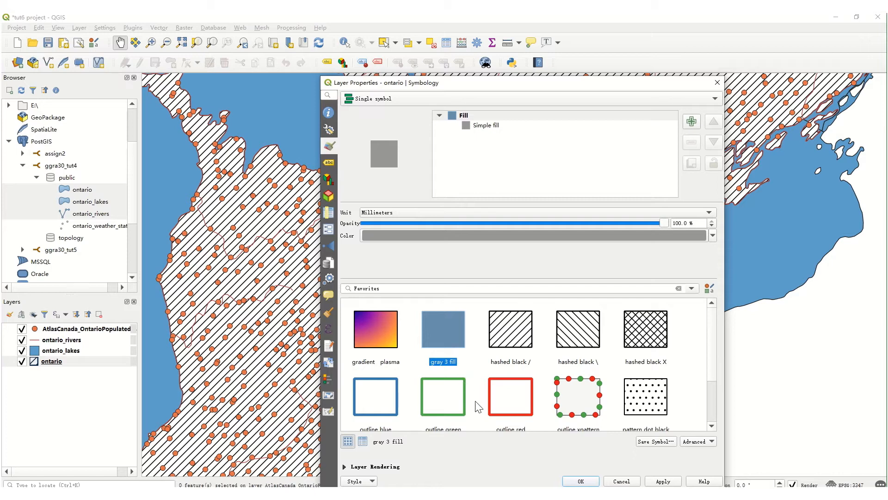
scroll(478, 406, down, 2)
click(655, 482)
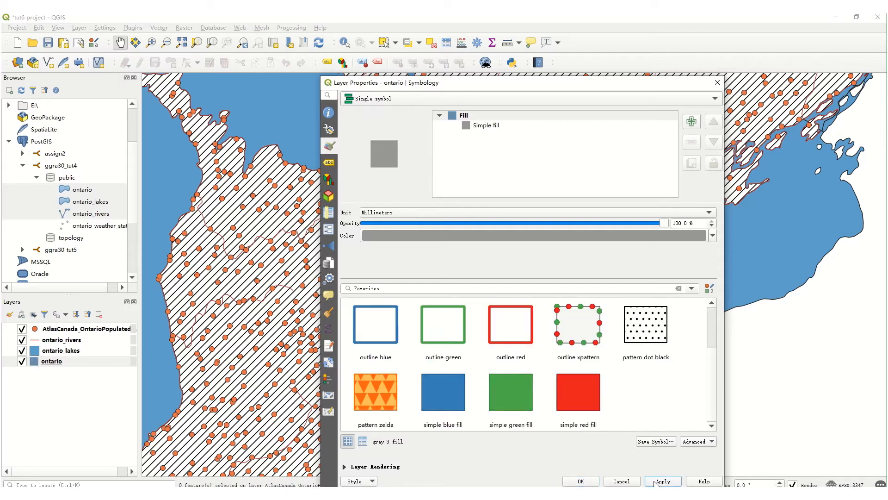
click(580, 481)
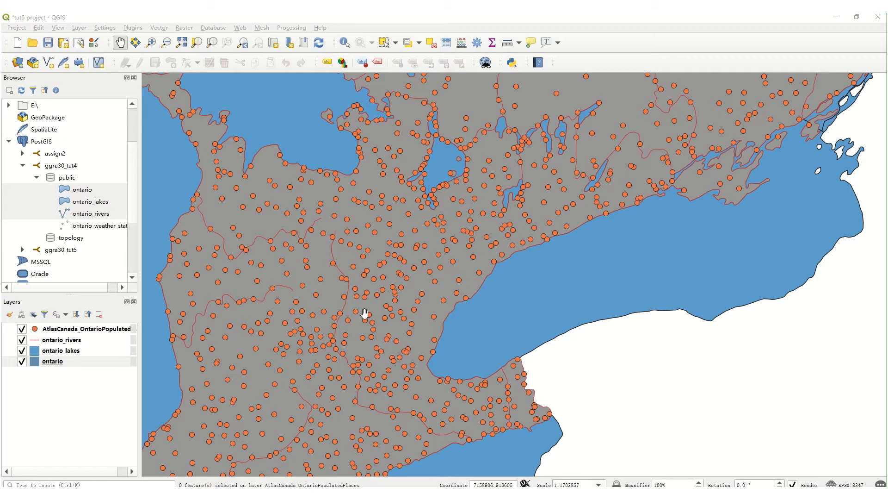
Switch the populated places layer's symbology from Single symbol to Graduated.
click(110, 329)
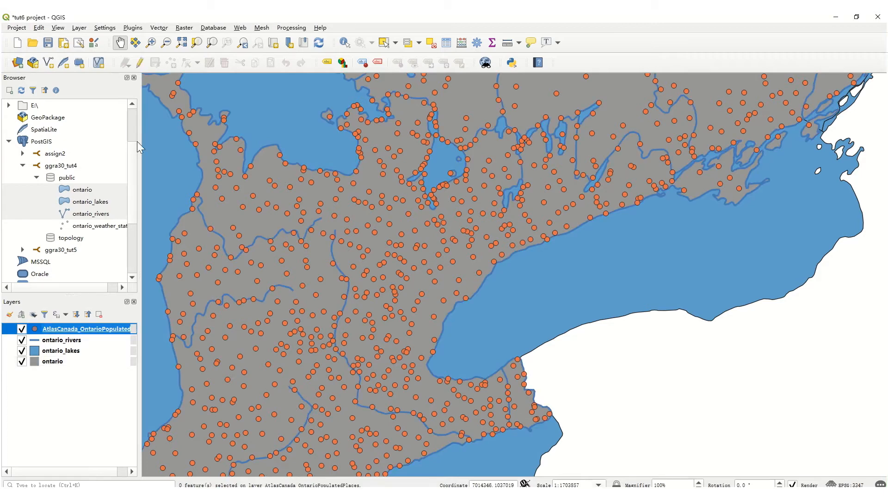
right_click(107, 328)
click(118, 320)
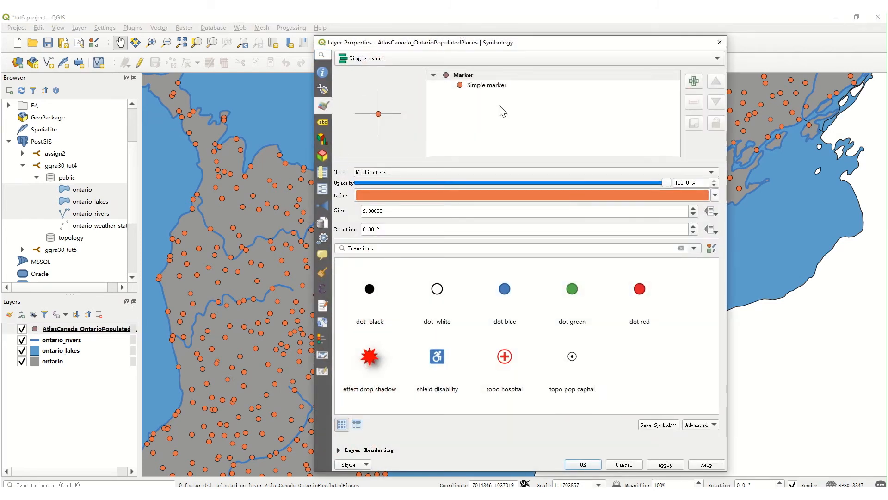
click(502, 86)
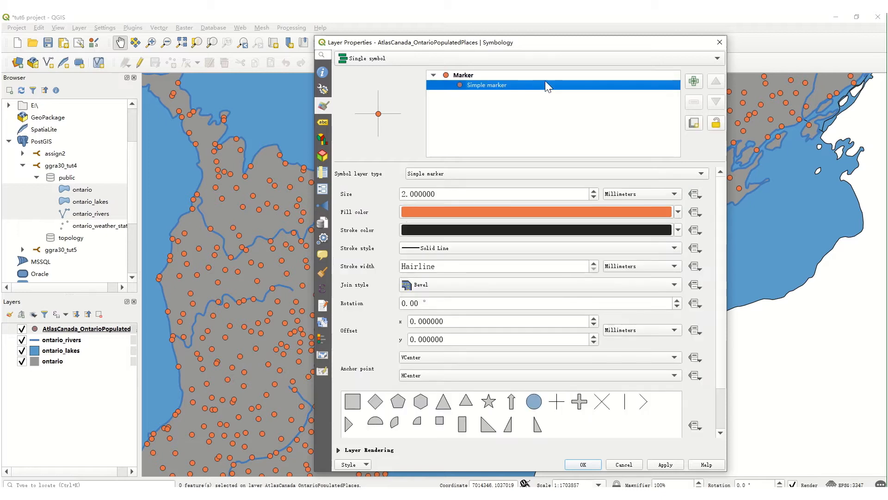
click(720, 58)
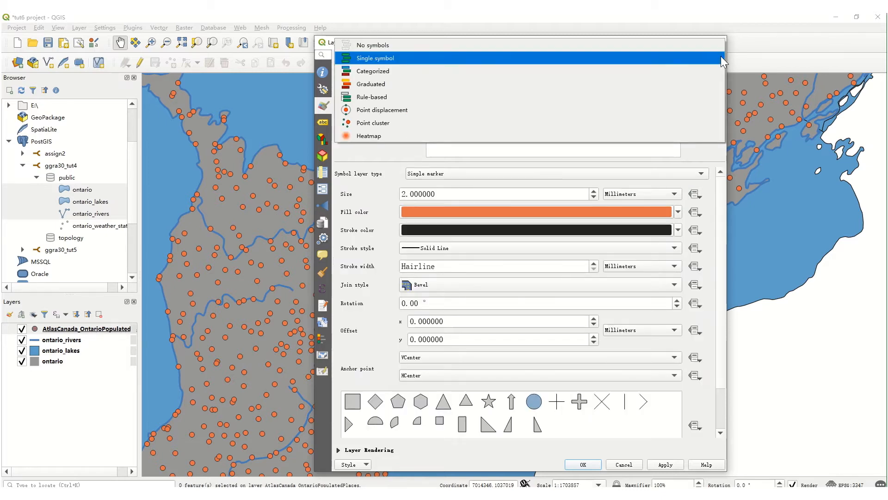
click(703, 81)
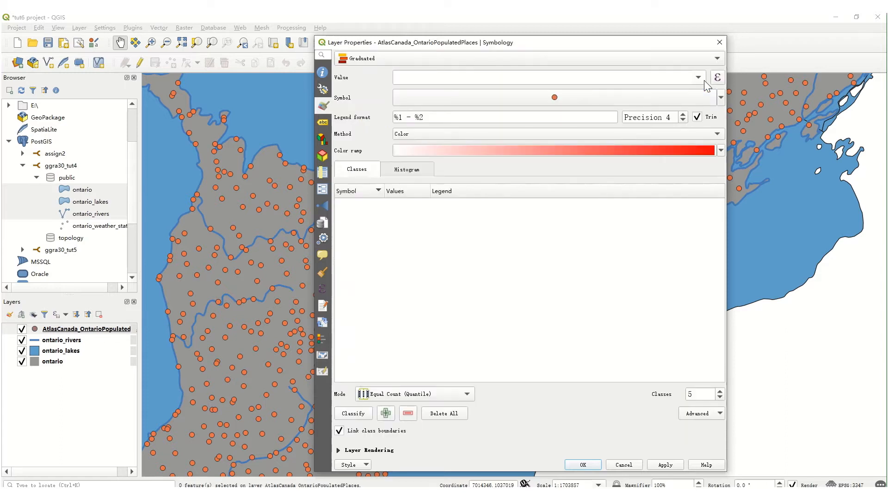
Graduate the populated places by the EST_POP field and set the legend precision to 0.
click(703, 79)
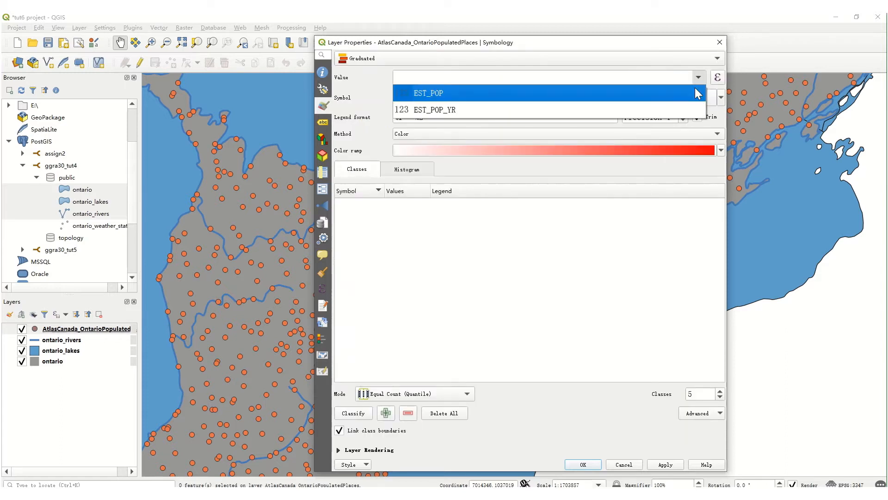
click(695, 90)
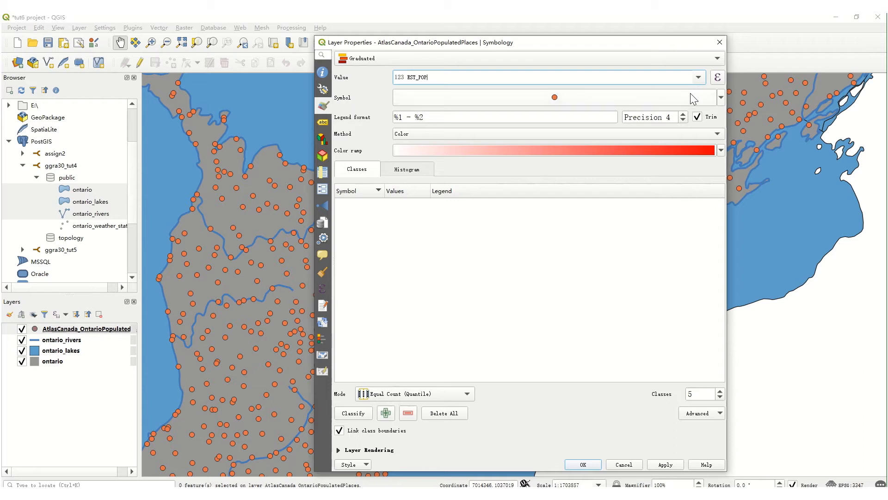
click(683, 120)
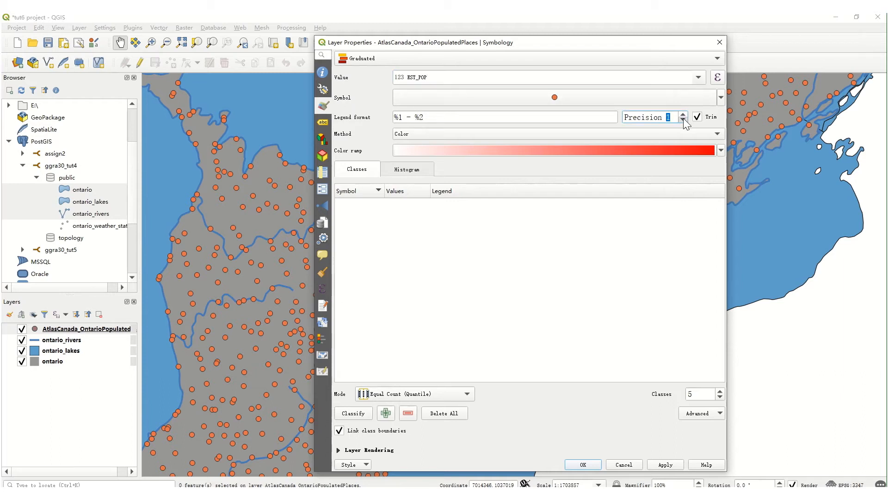
click(683, 120)
click(684, 119)
Apply the Oranges color ramp to the graduated populated places symbology.
click(720, 150)
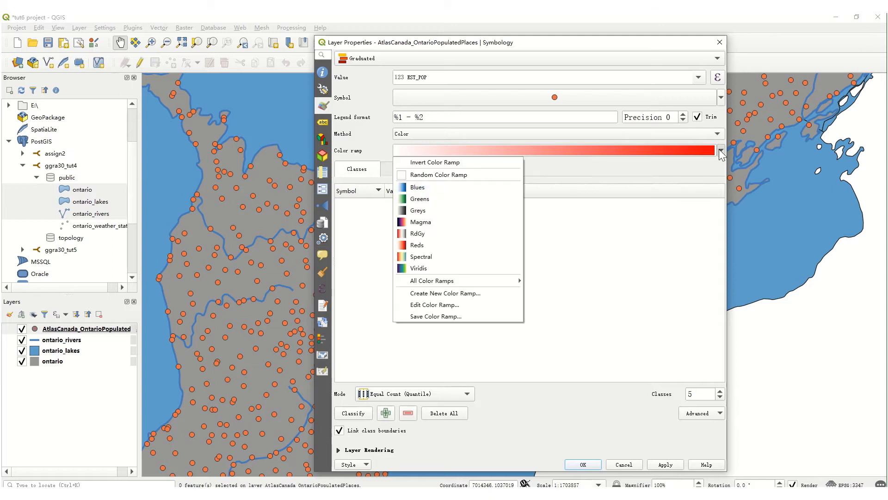
mouse_move(520, 287)
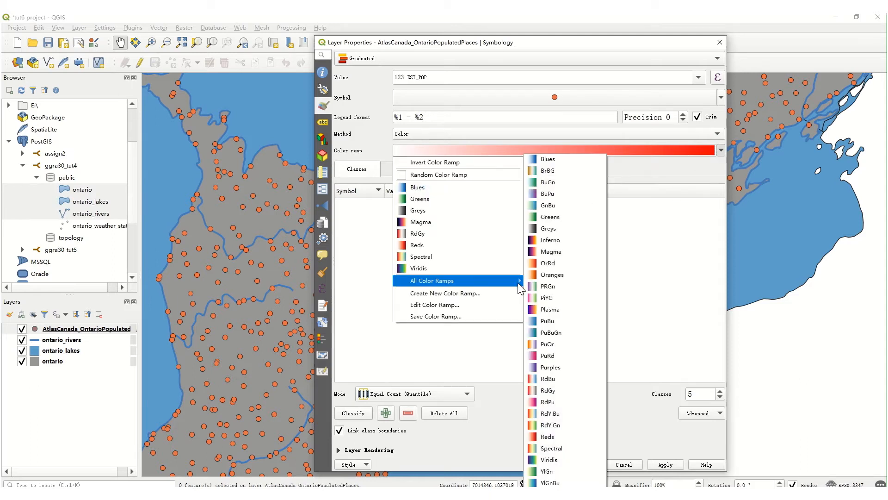
click(551, 276)
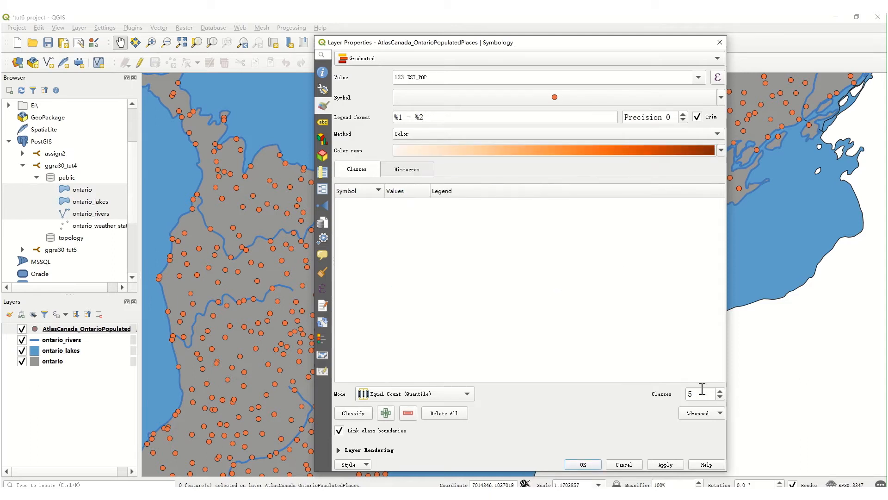
Classify the populated places into 5 classes using Natural Breaks (Jenks).
click(719, 397)
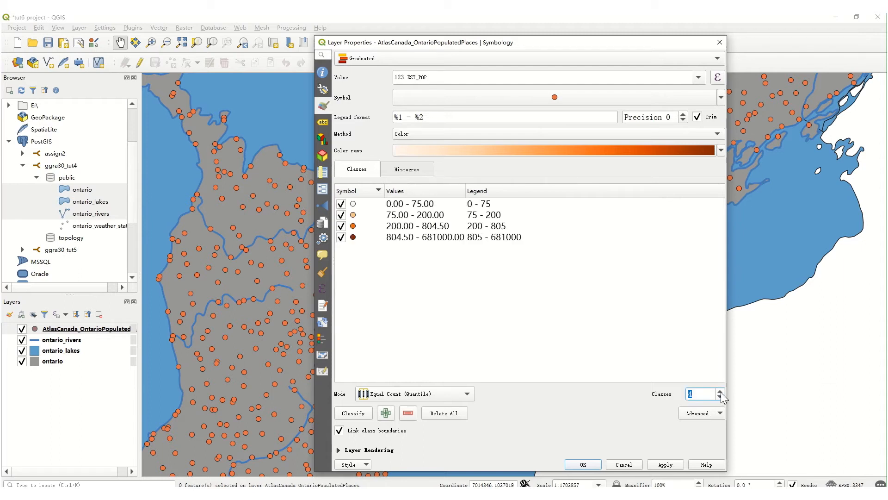
click(721, 391)
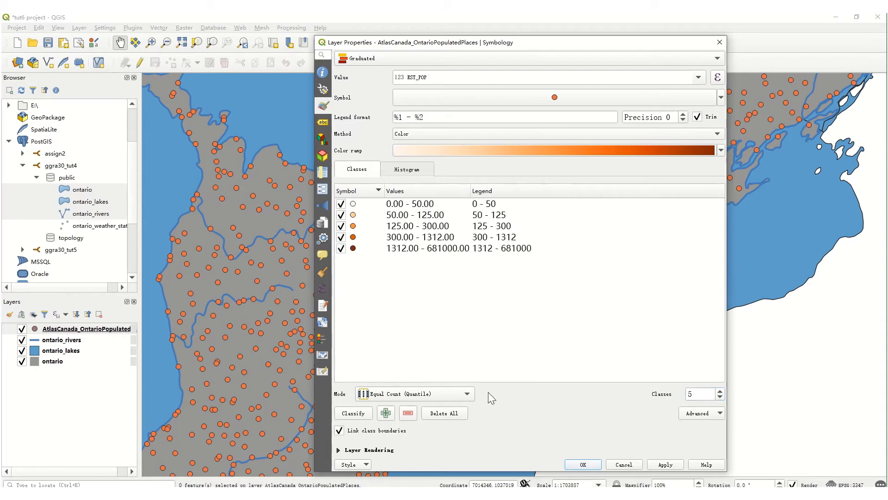
click(468, 394)
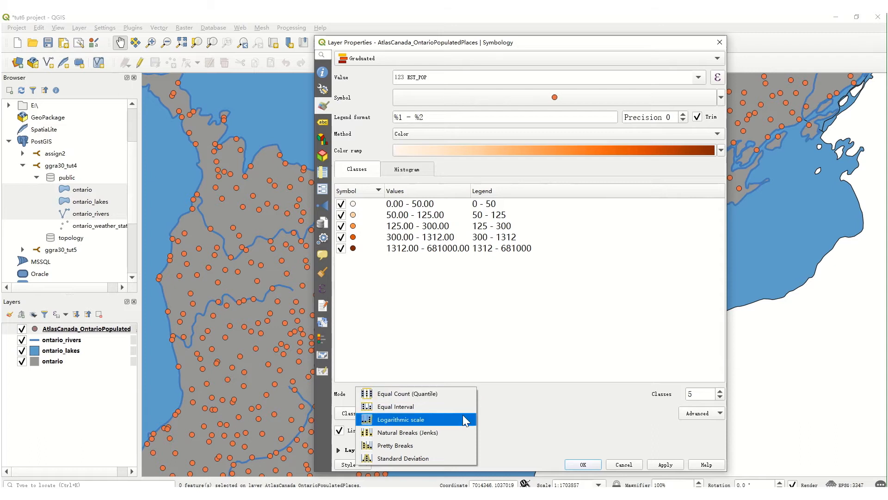
click(461, 431)
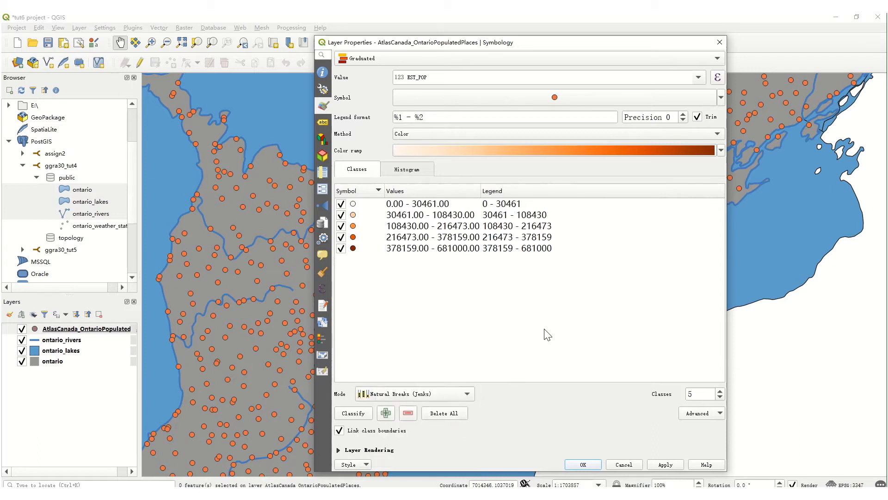
click(357, 420)
Set the marker size of the highest population class, 378159 - 681000, to 3 mm.
click(353, 248)
double_click(352, 250)
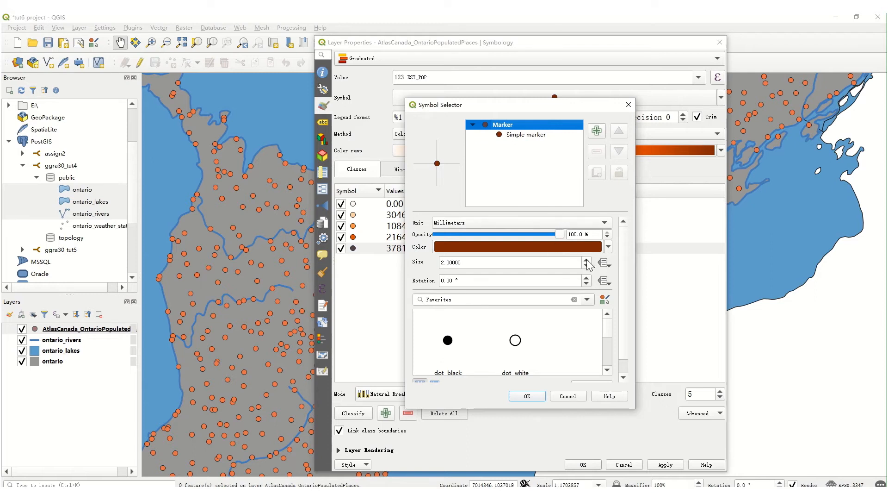
double_click(443, 262)
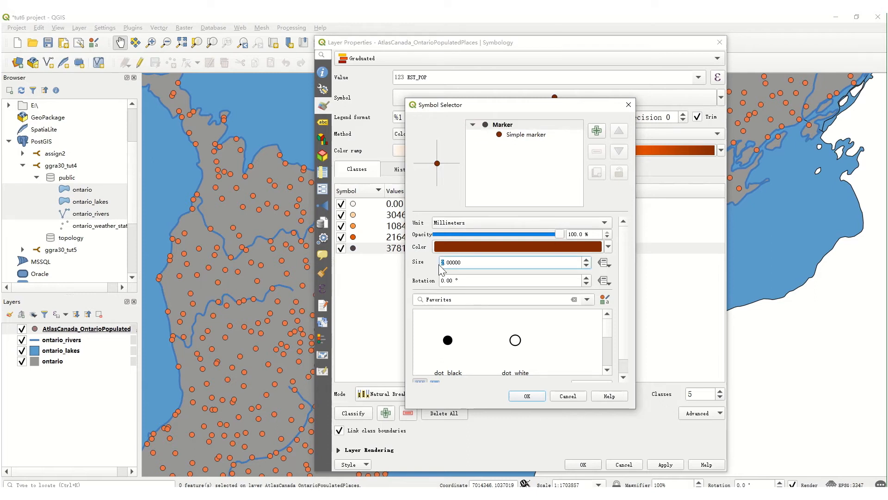
text(3)
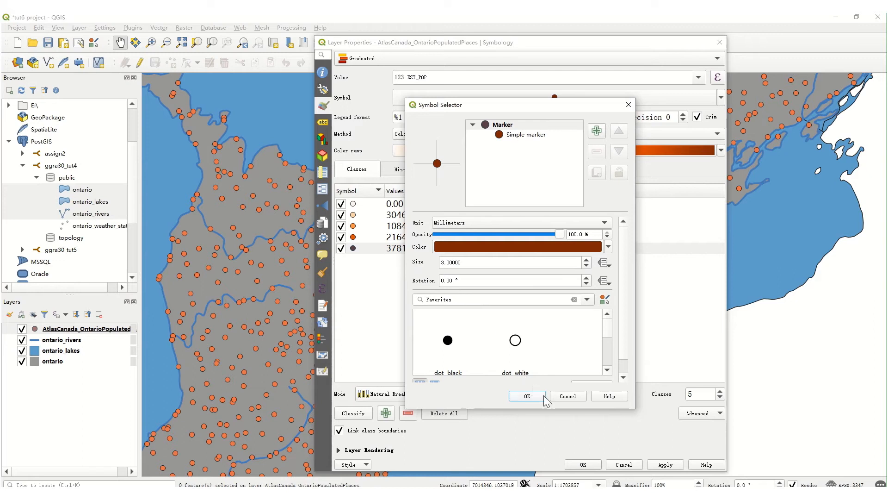
click(527, 396)
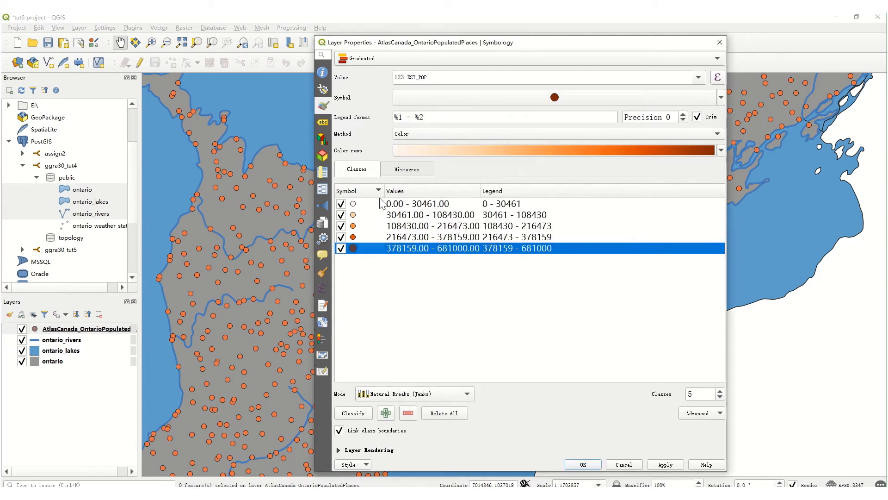
Set the marker size of the lowest population class, 0 - 30461, to 1 mm.
click(354, 205)
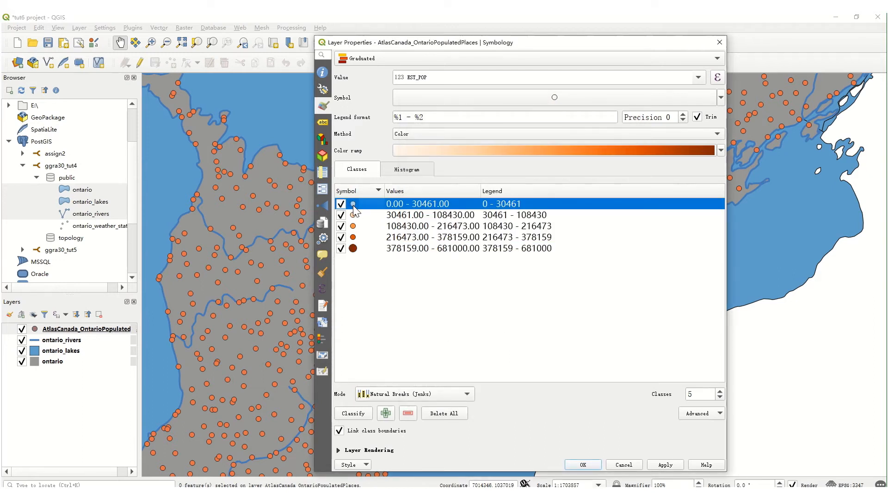
double_click(353, 206)
click(445, 262)
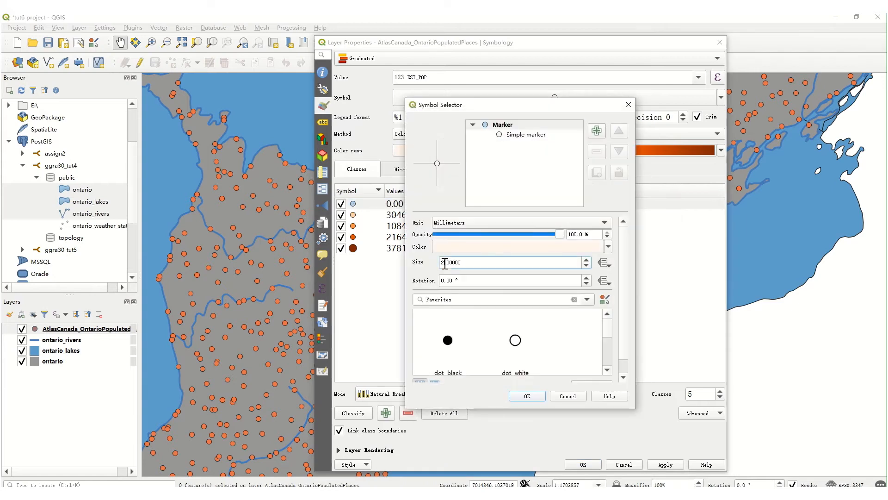
key(BackSpace)
text(1)
click(540, 395)
click(524, 340)
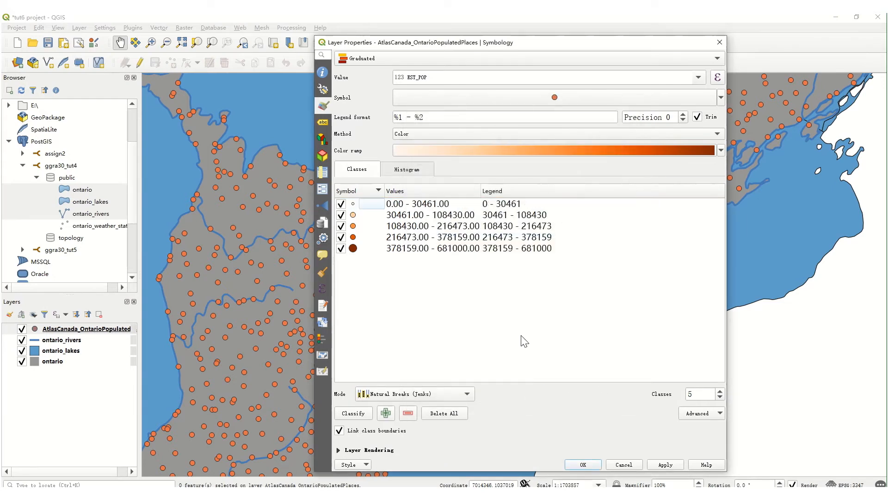
Reduce the marker size of the 30461 - 108430 class to 1 mm.
double_click(353, 216)
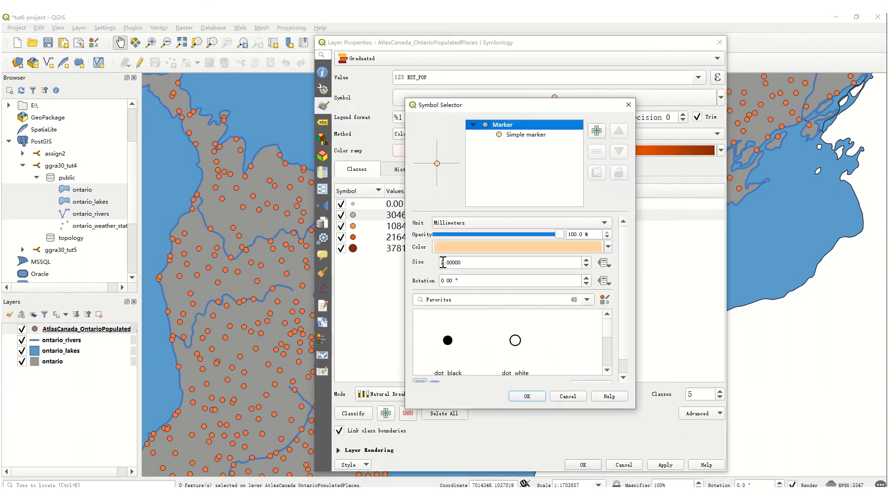
click(442, 262)
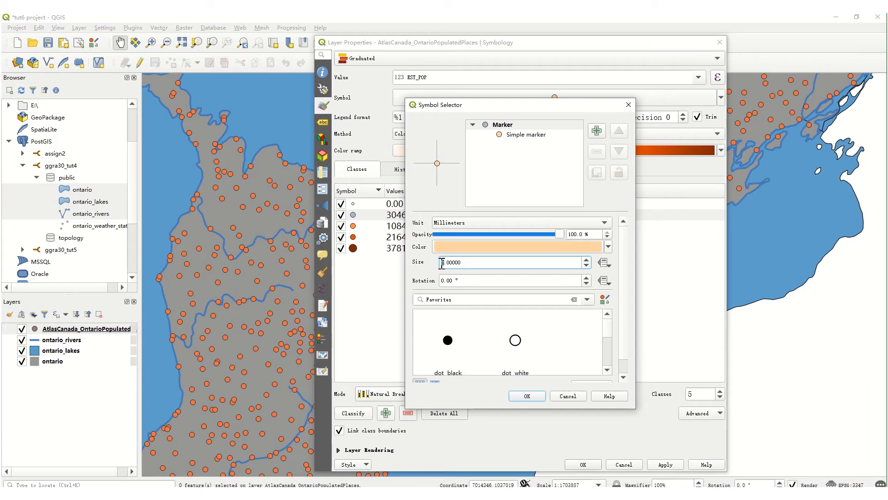
text(1.)
click(527, 395)
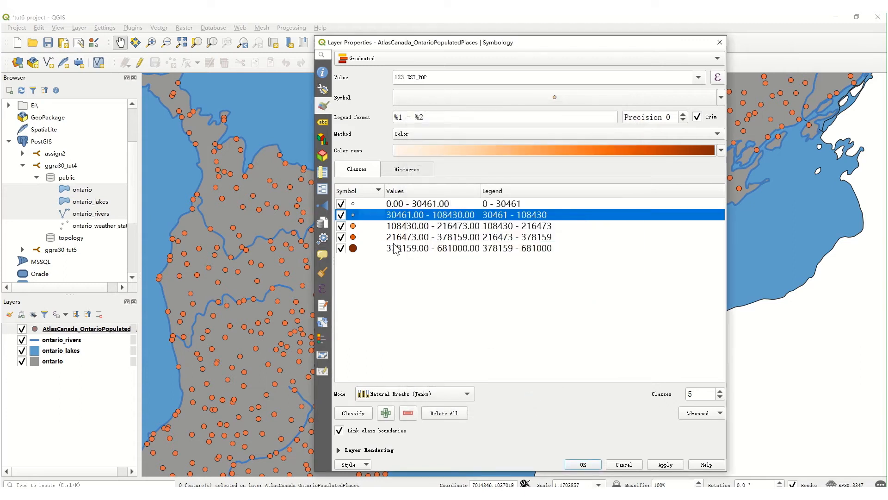
Enlarge the marker of the 216473 - 378159 class slightly, then apply and accept the layer's symbology.
double_click(359, 238)
click(446, 262)
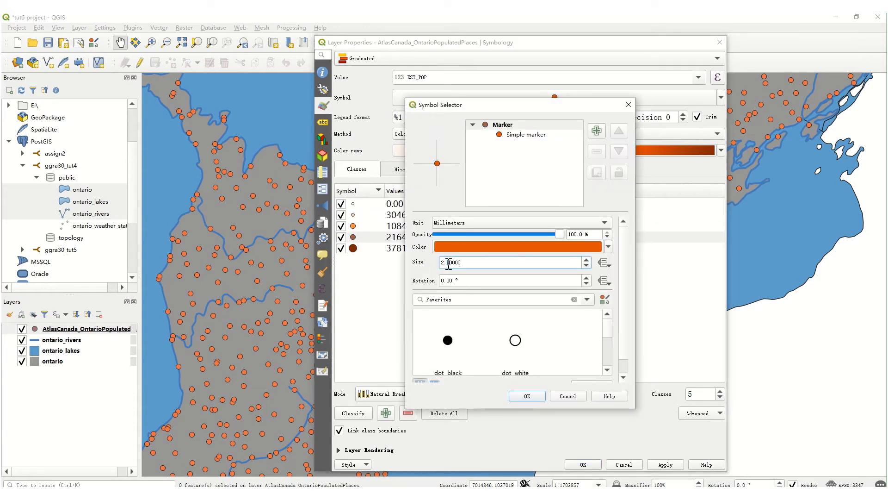
click(539, 394)
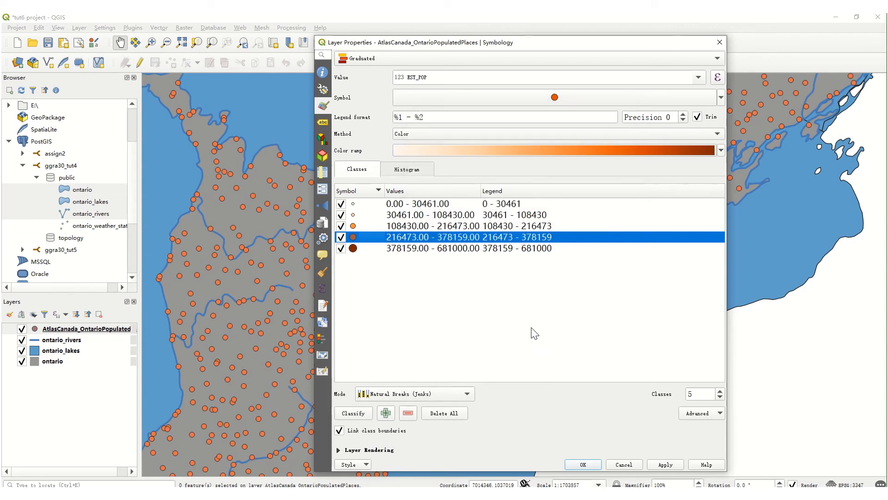
click(652, 464)
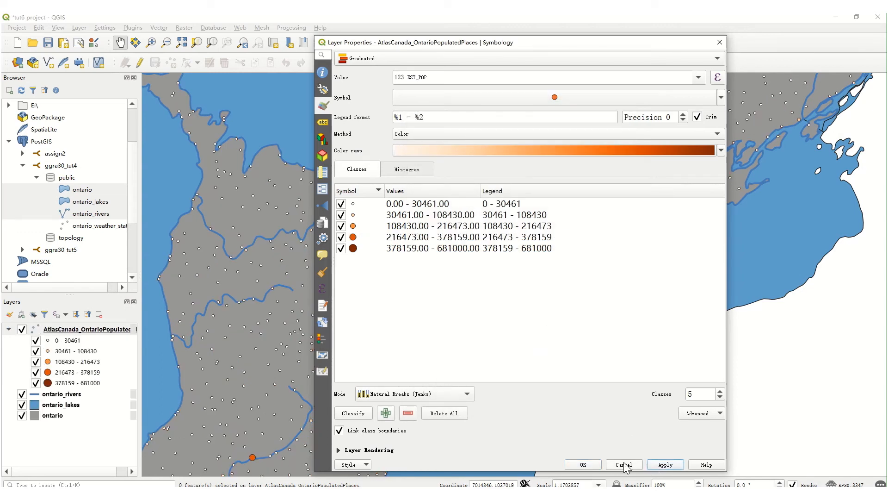
click(584, 464)
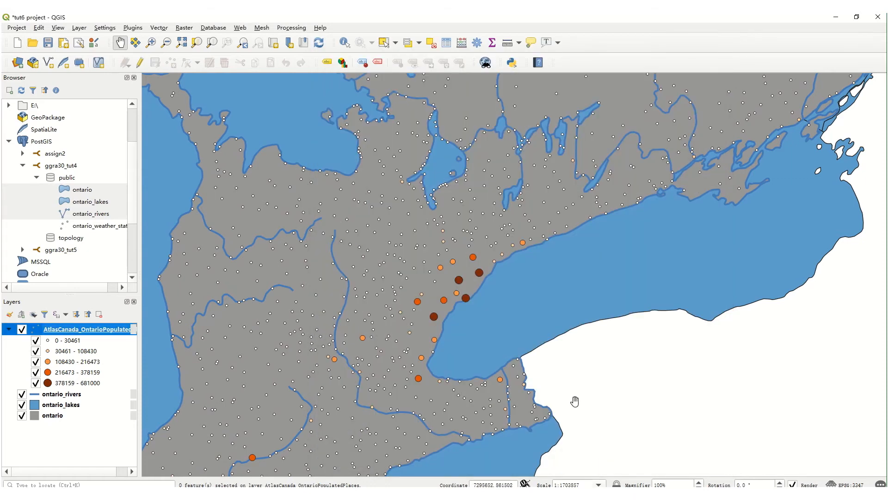
drag(564, 377, 551, 398)
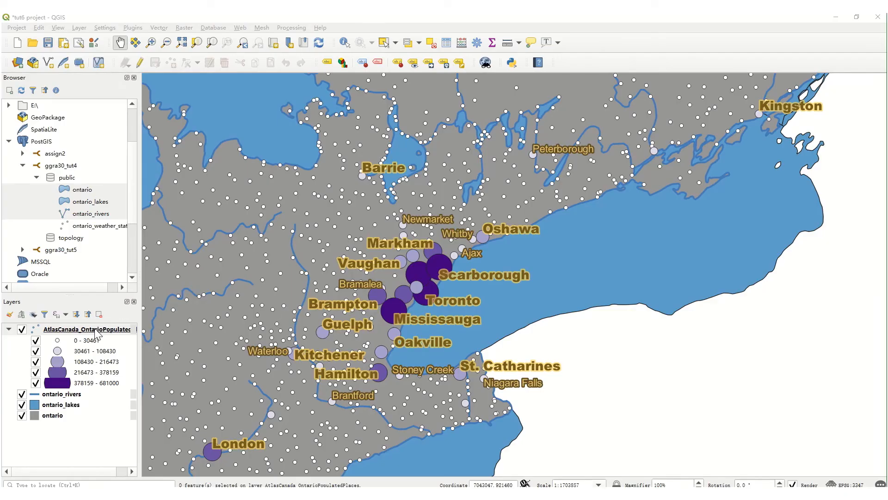
Open the populated places layer's label properties and choose Rule-based labeling.
right_click(95, 329)
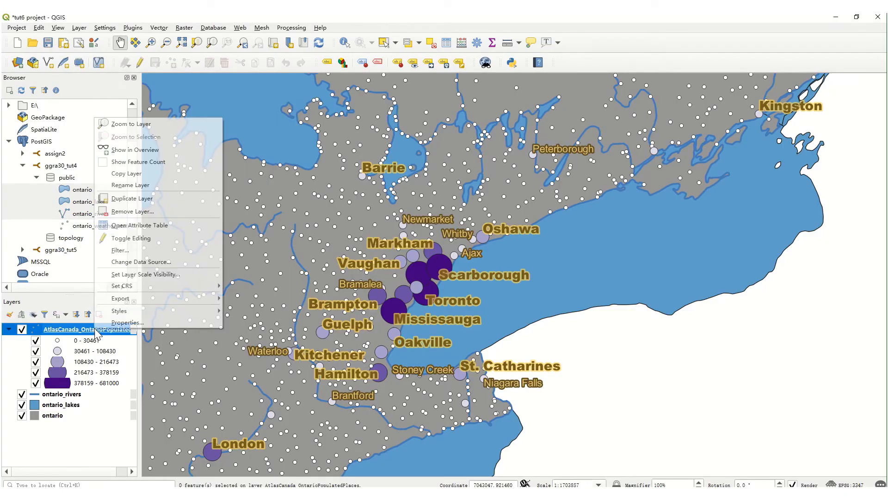
click(122, 322)
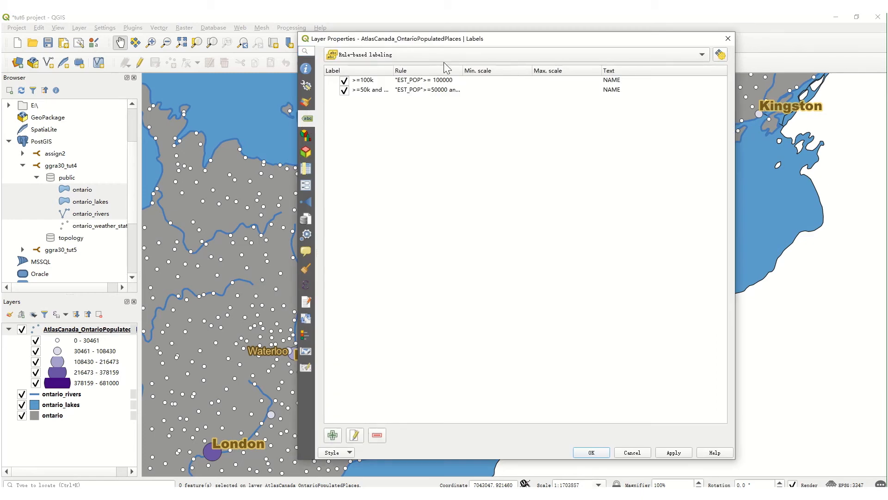
click(696, 55)
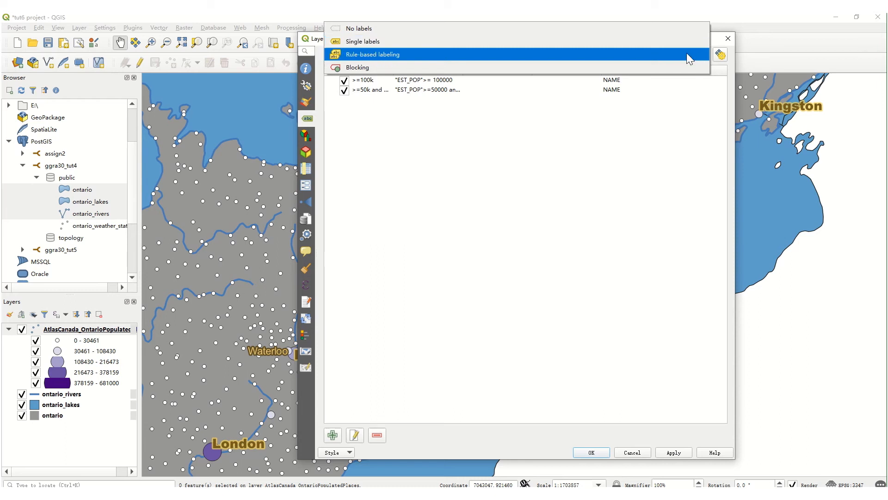
click(686, 54)
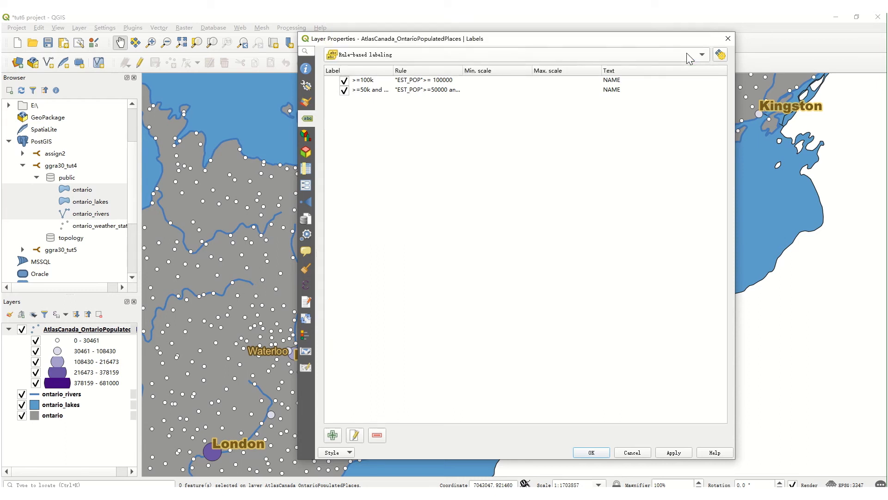
Add a label rule without description or filter to the populated places layer and disable it.
click(336, 436)
drag(633, 120, 584, 55)
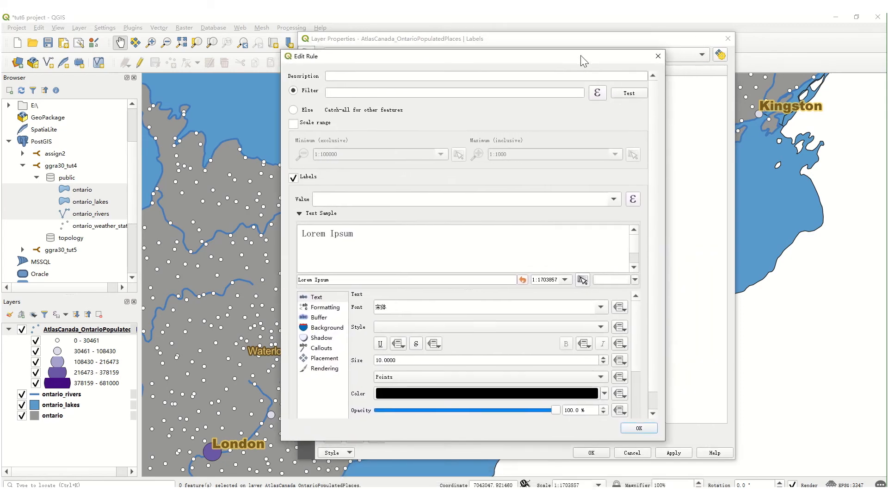
click(648, 430)
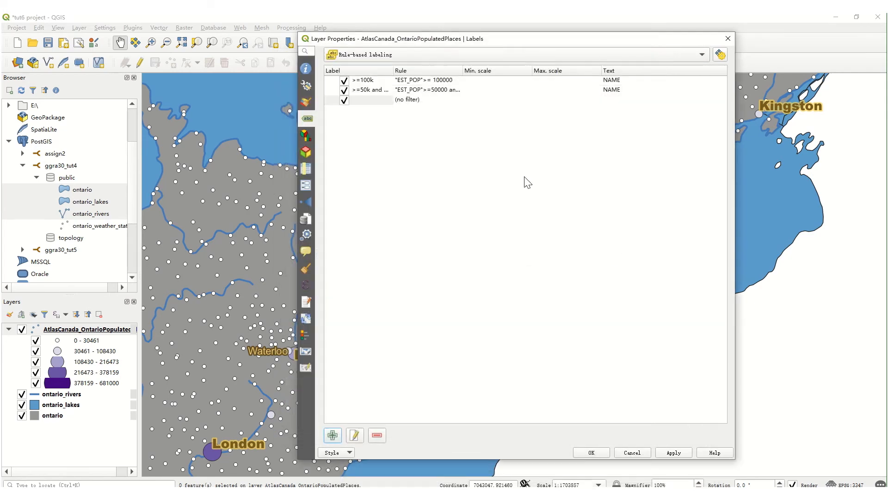
click(347, 102)
click(425, 135)
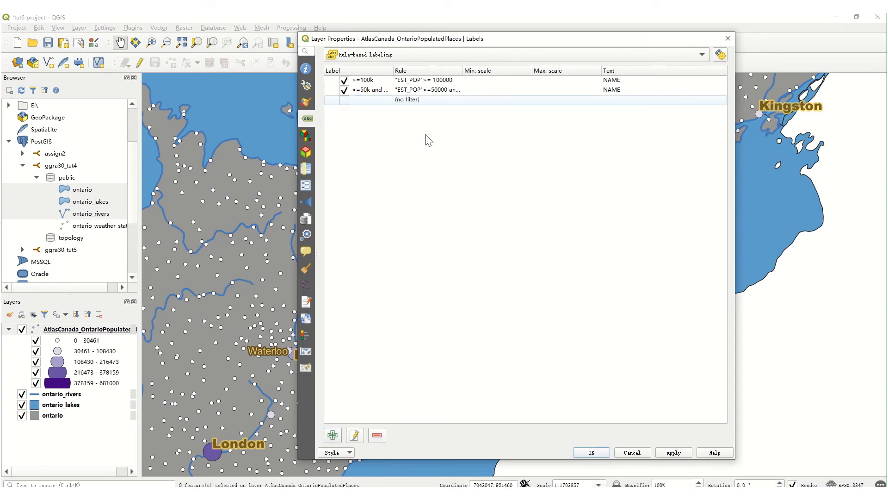
Change the first label rule's description to ">=100k name" and check its "EST_POP">= 100000 filter in the expression builder.
double_click(424, 81)
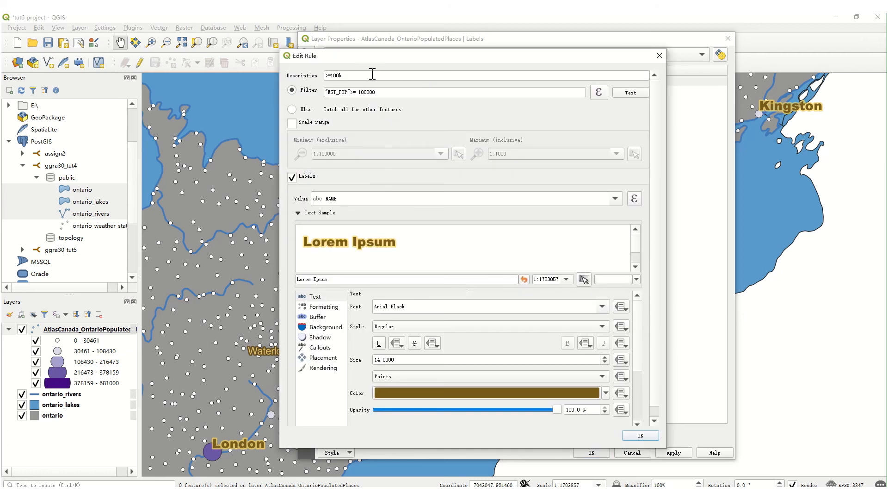
click(354, 79)
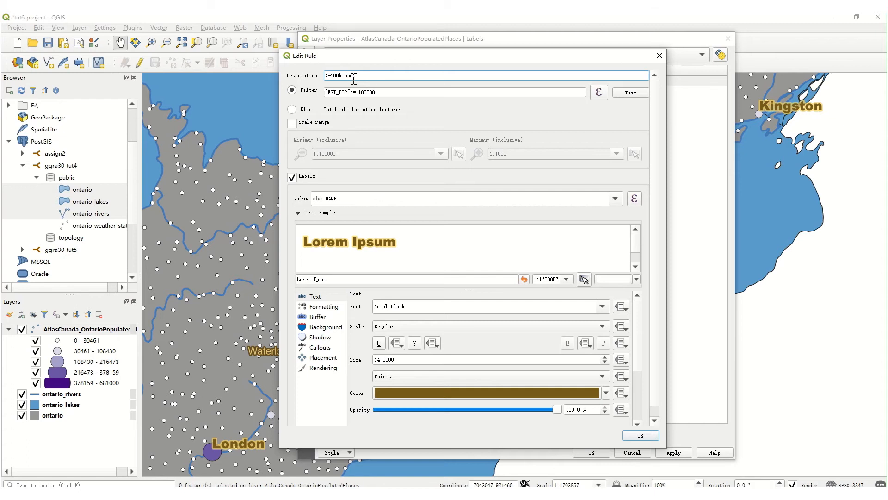
click(599, 93)
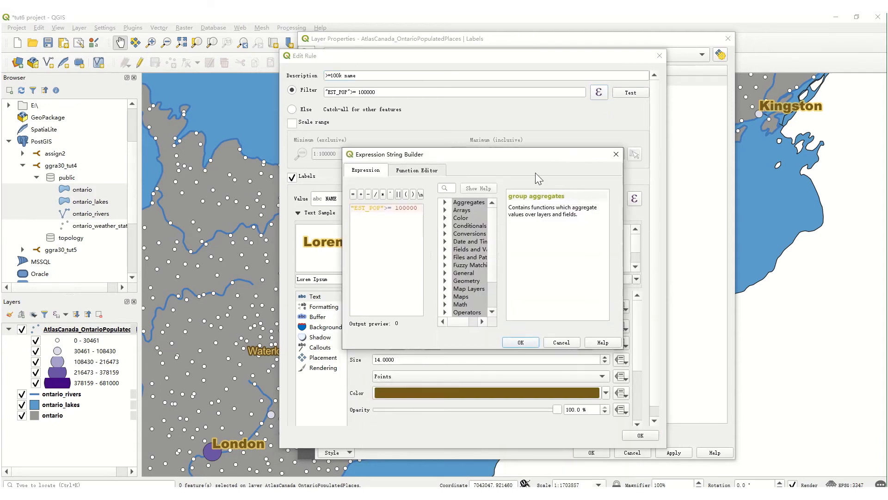
click(421, 209)
click(520, 342)
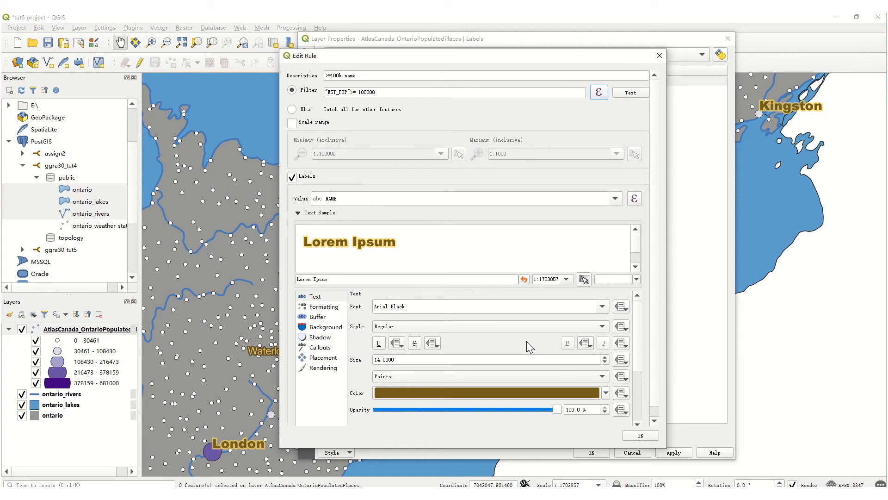
Choose the NAME field as the rule's label value and test the rule's filter.
click(616, 198)
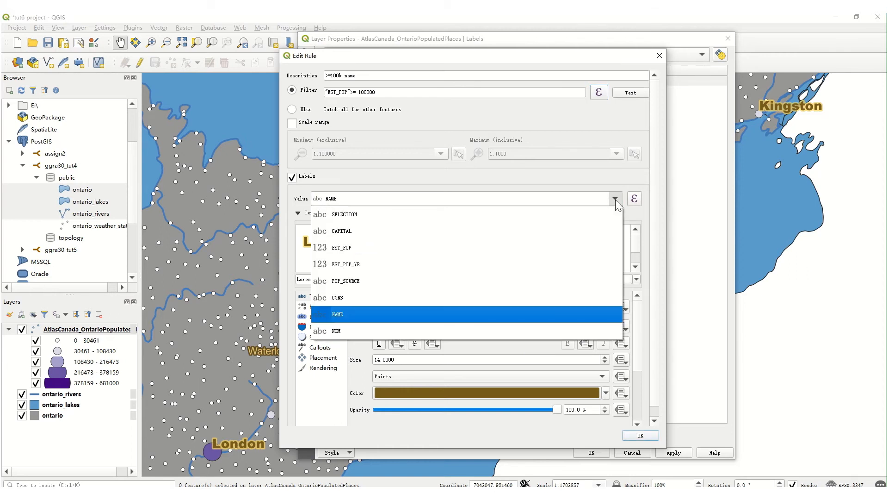
click(576, 314)
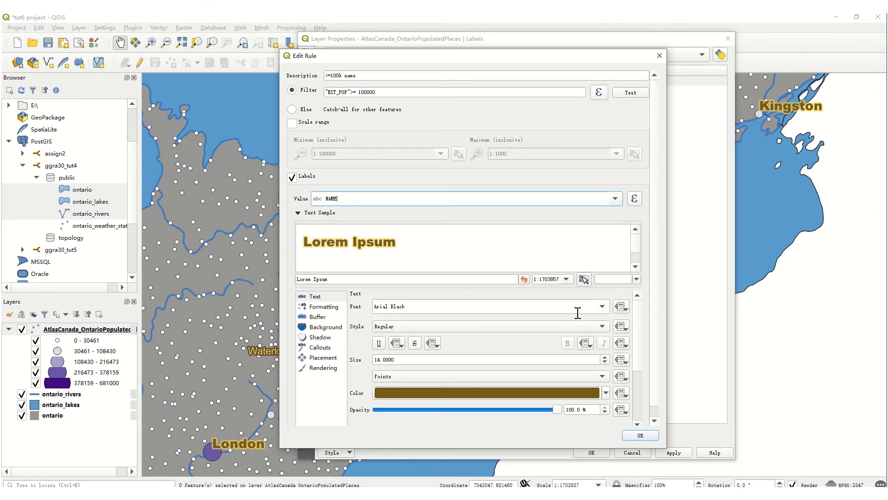
click(631, 93)
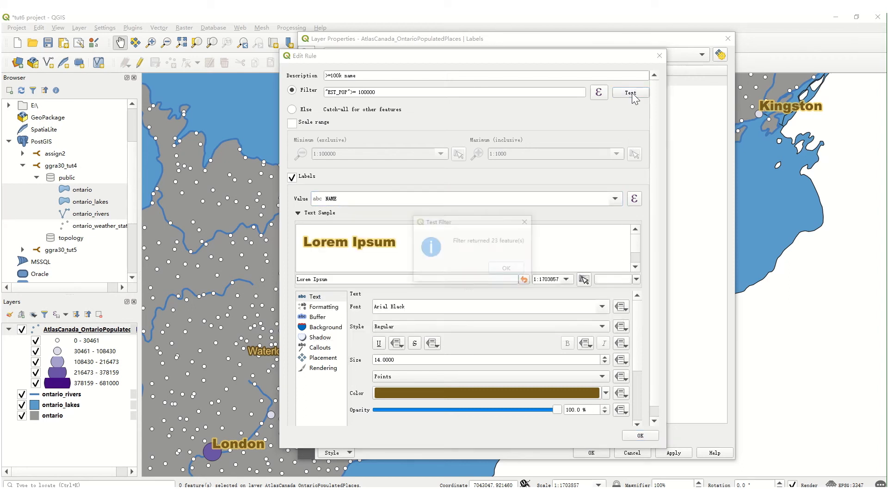
click(508, 269)
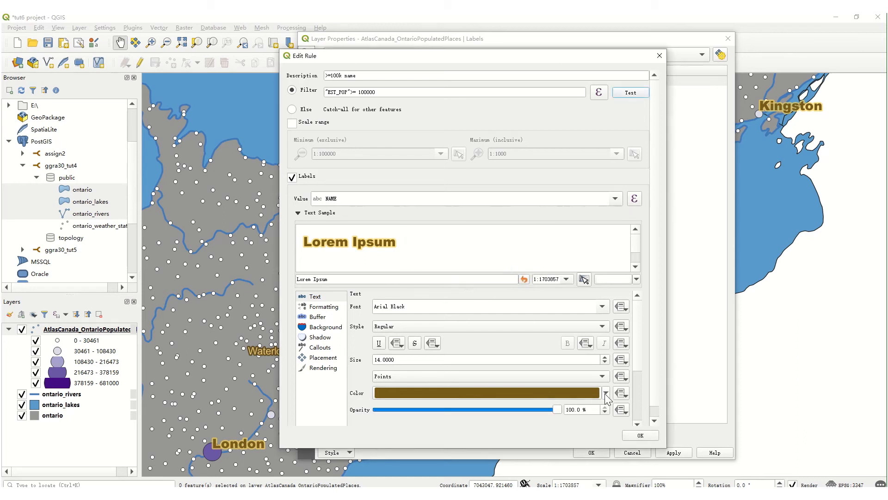
Review the rule's text and buffer formatting, then accept the rule and apply the layer's label settings.
click(606, 393)
click(606, 393)
click(318, 317)
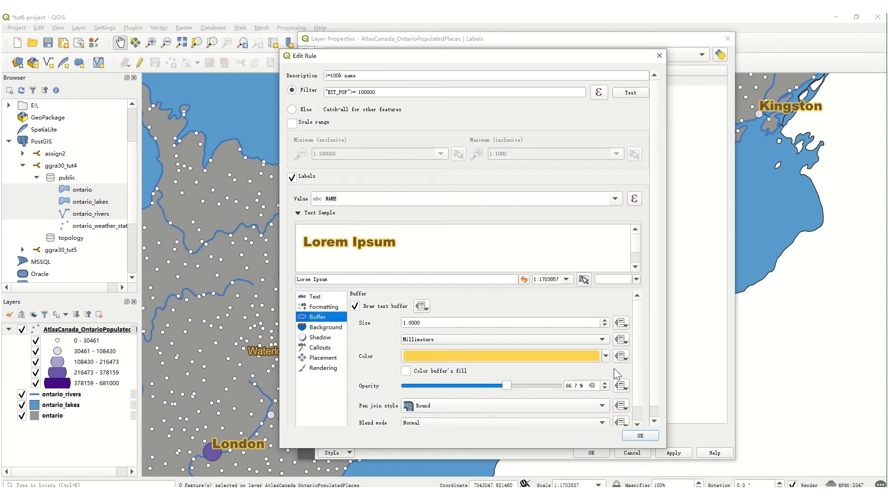
click(323, 296)
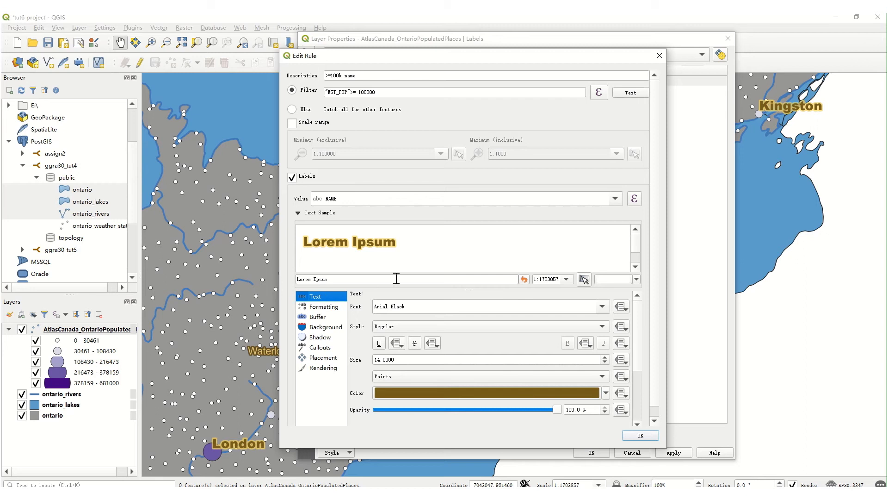
scroll(653, 334, down, 1)
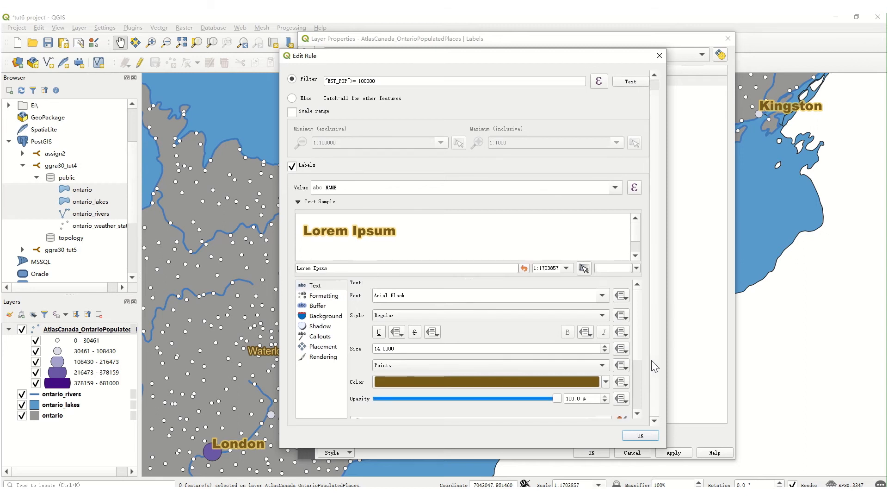
click(641, 436)
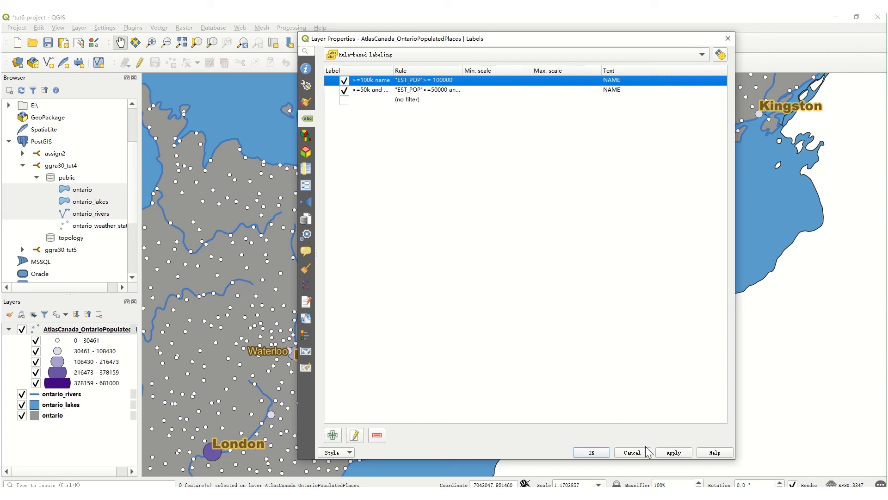
click(663, 453)
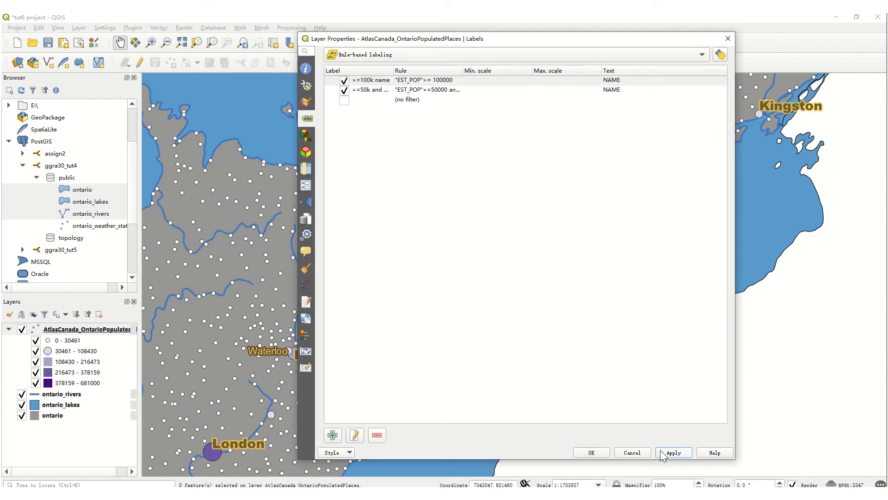
Open the >=50k and <100k label rule, examine its filter expression and label field, and test the filter.
click(377, 95)
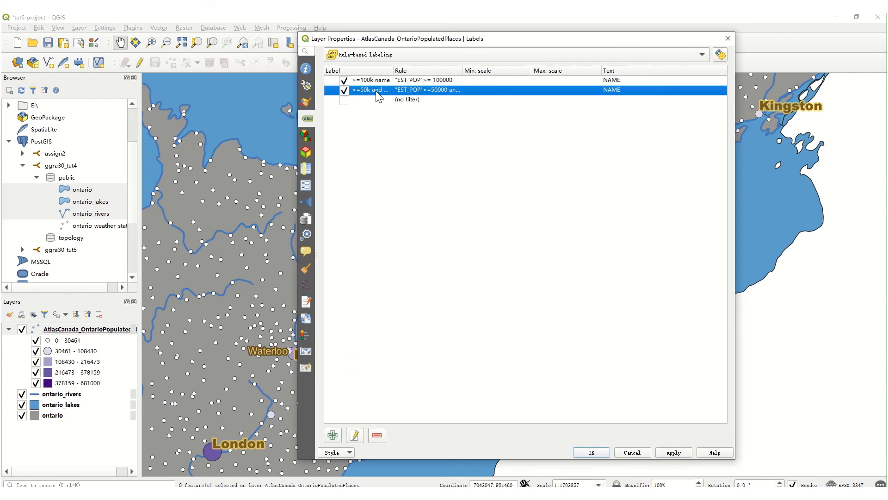
double_click(378, 93)
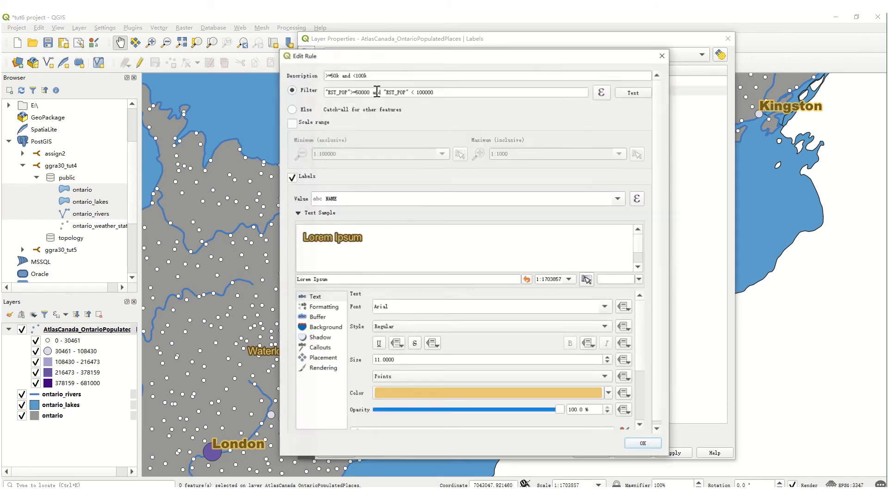
click(602, 92)
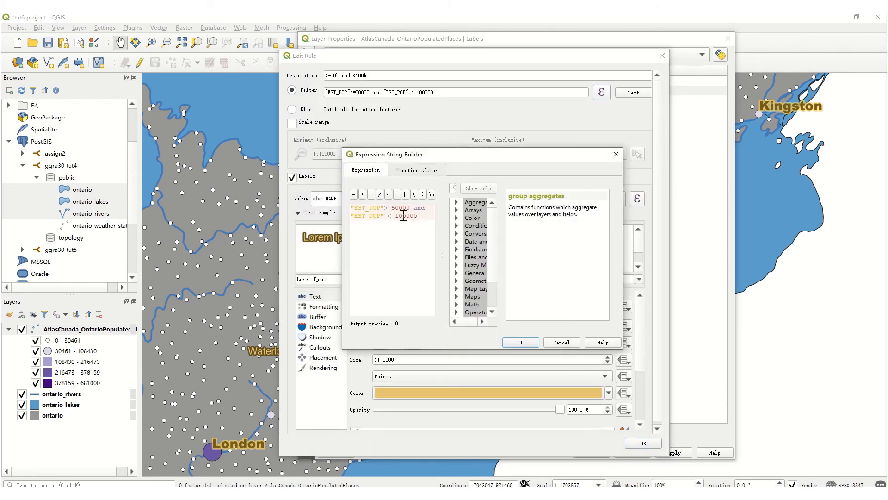
click(521, 343)
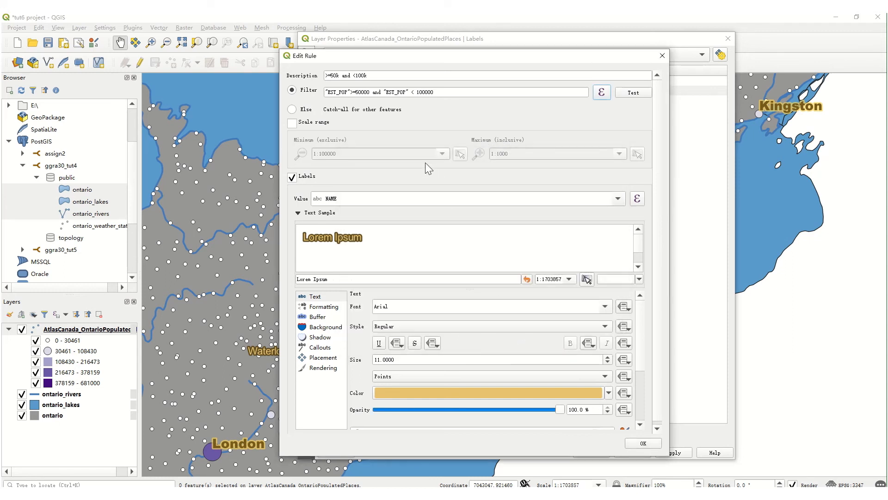
click(621, 199)
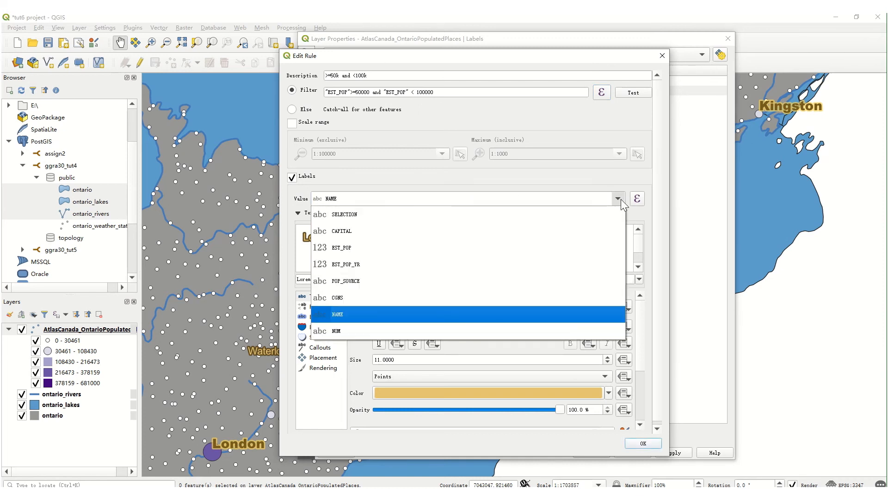
click(621, 199)
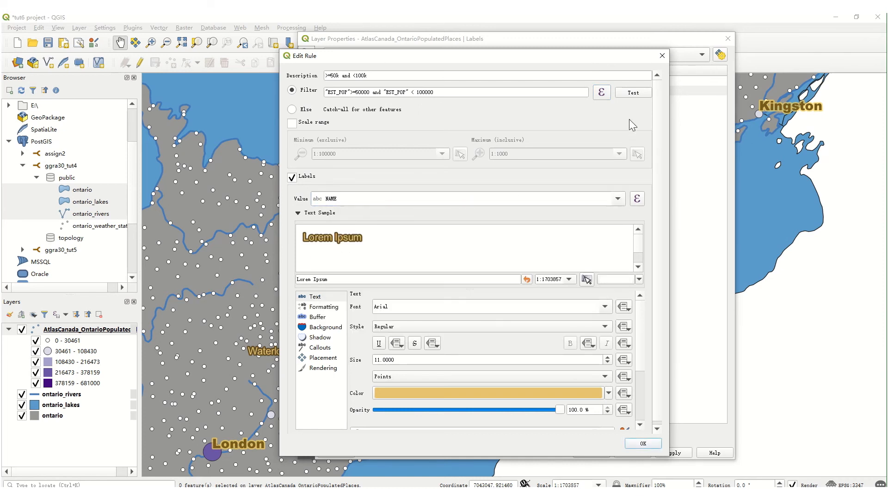
click(633, 92)
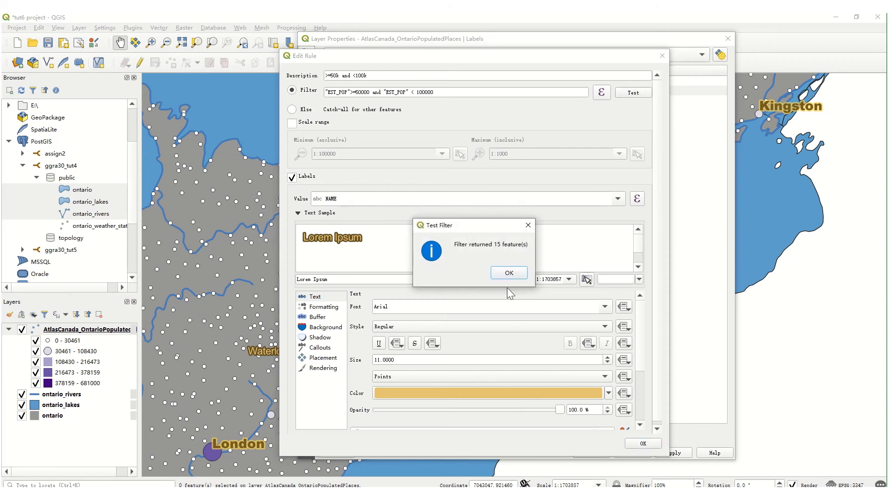
click(508, 273)
Try light blue label text with a darker blue buffer for the >=50k and <100k rule.
click(324, 298)
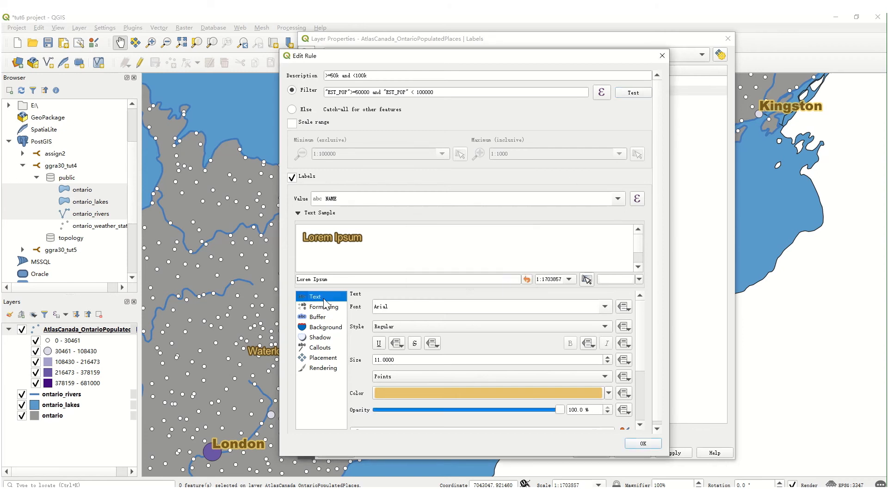
click(609, 393)
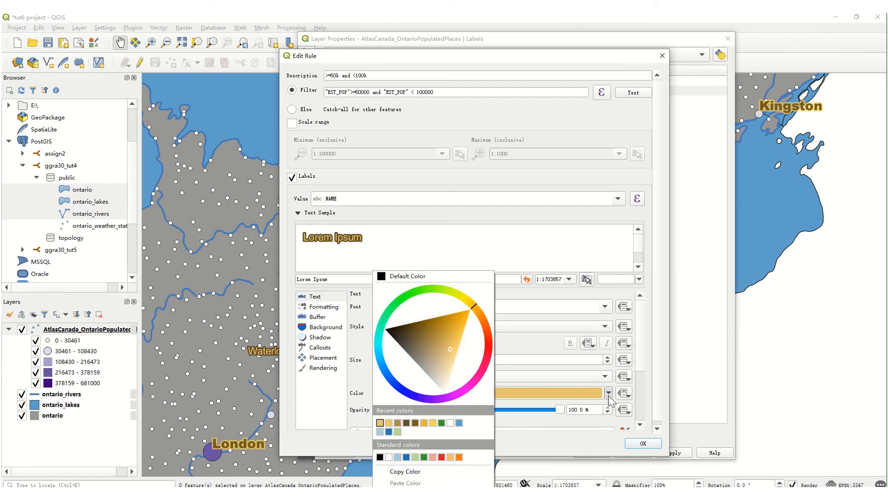
click(380, 431)
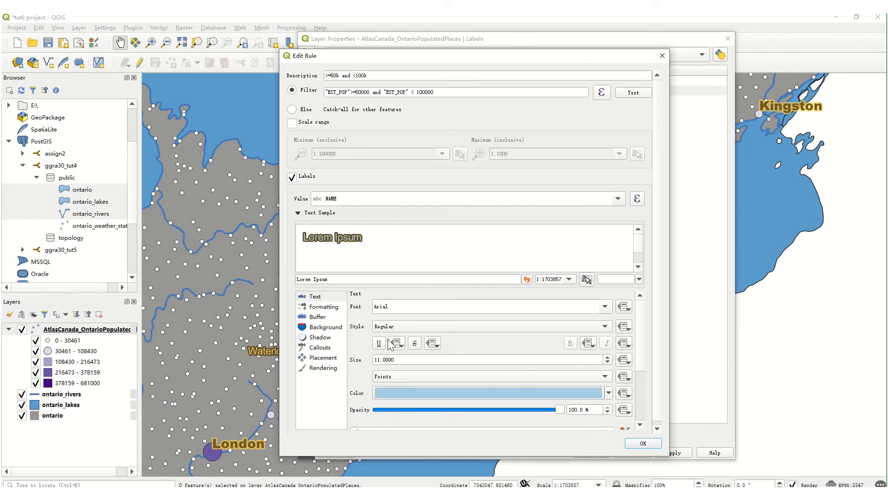
click(323, 317)
click(608, 355)
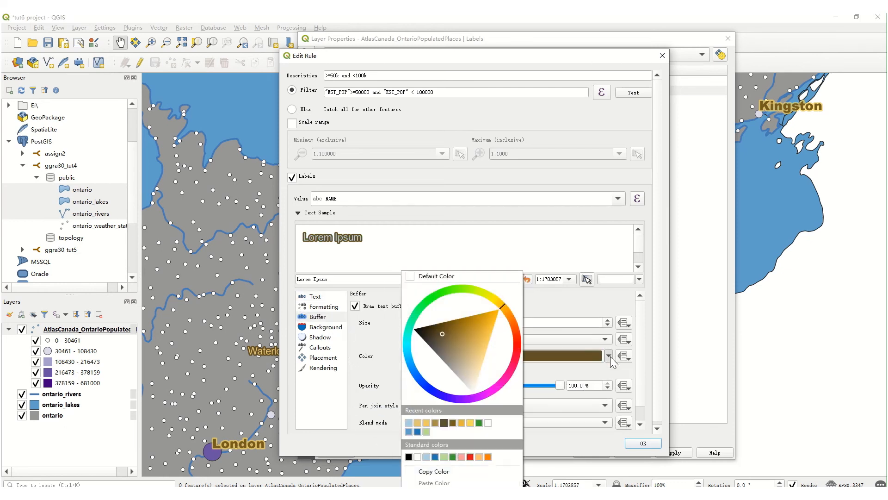
click(417, 432)
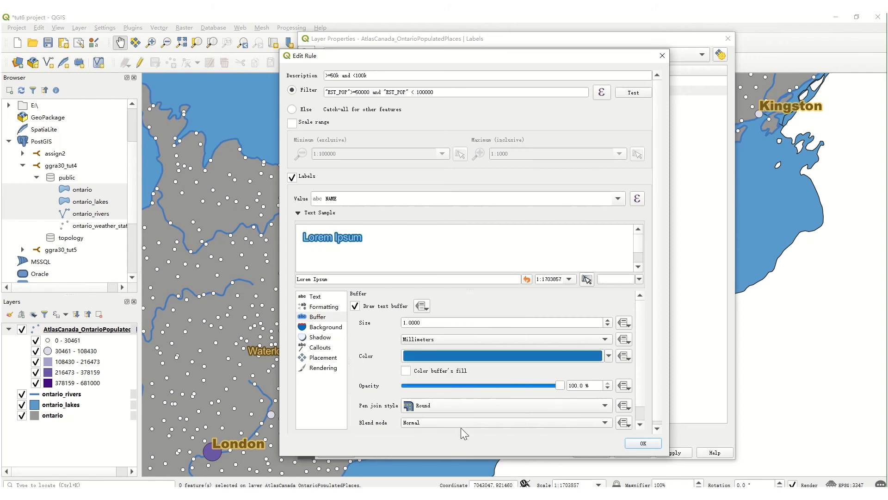
Give the >=50k and <100k labels a dark green buffer and light green text, then apply and close the layer properties.
click(609, 355)
click(490, 428)
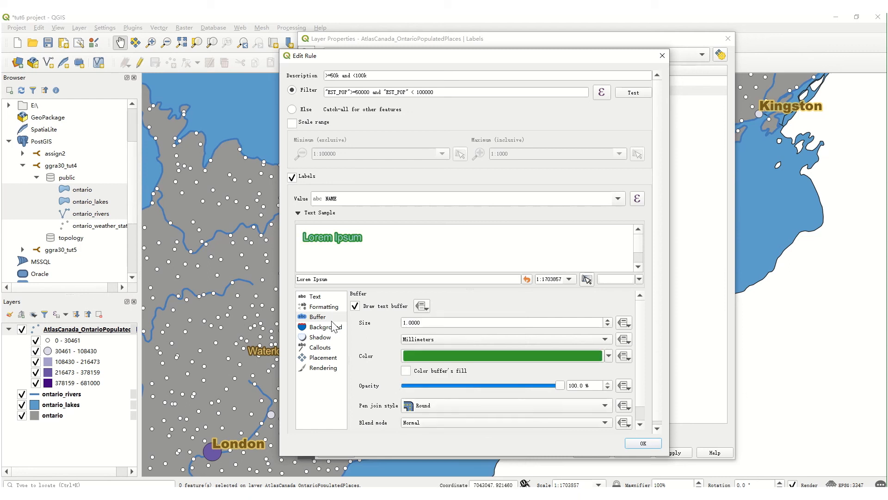
click(324, 297)
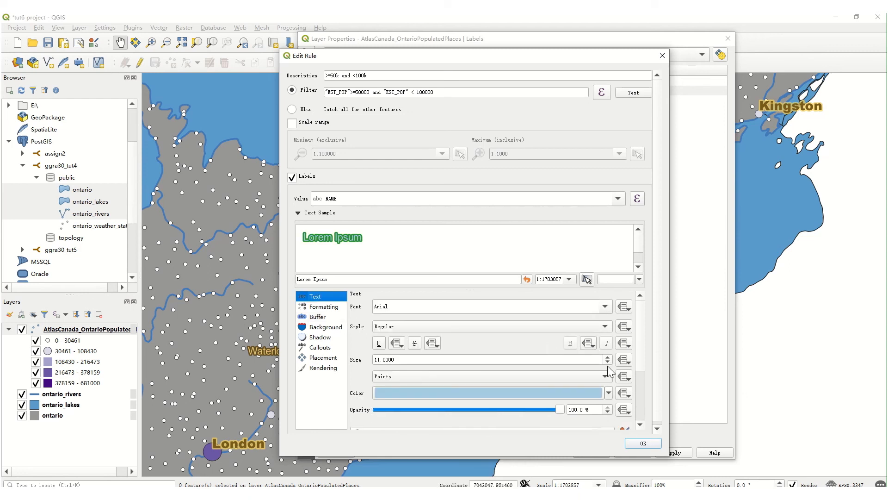
click(608, 393)
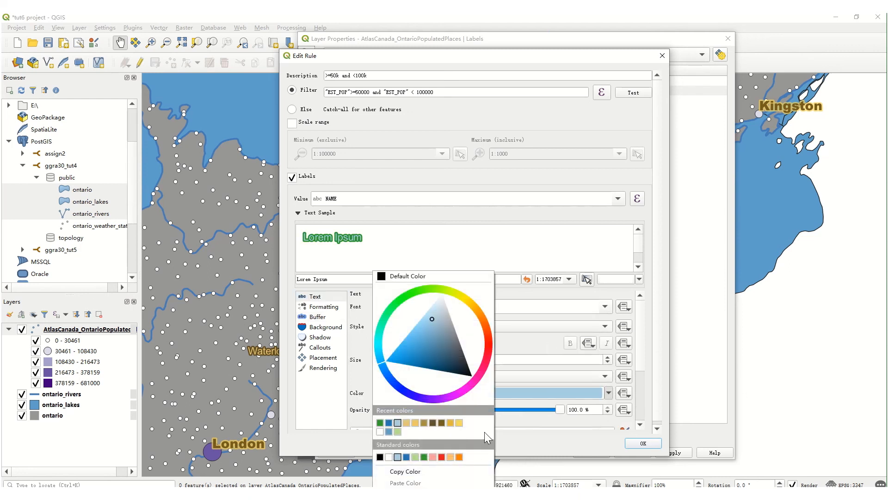
click(397, 431)
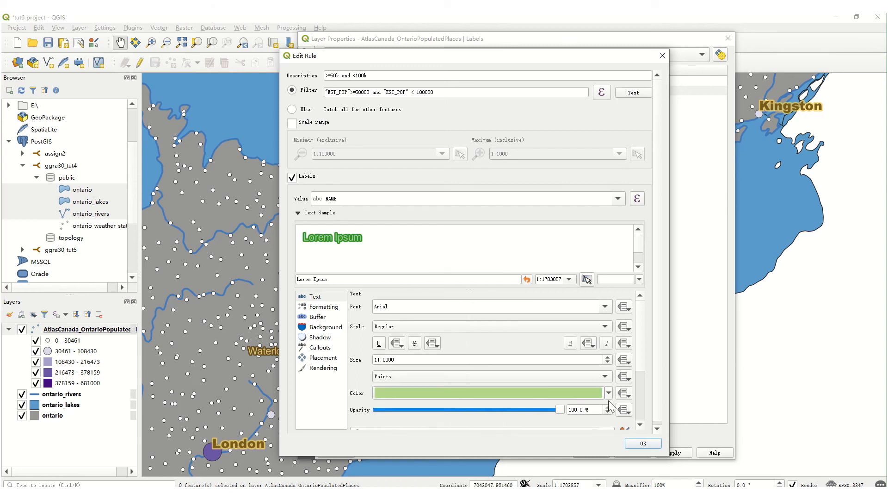
click(635, 444)
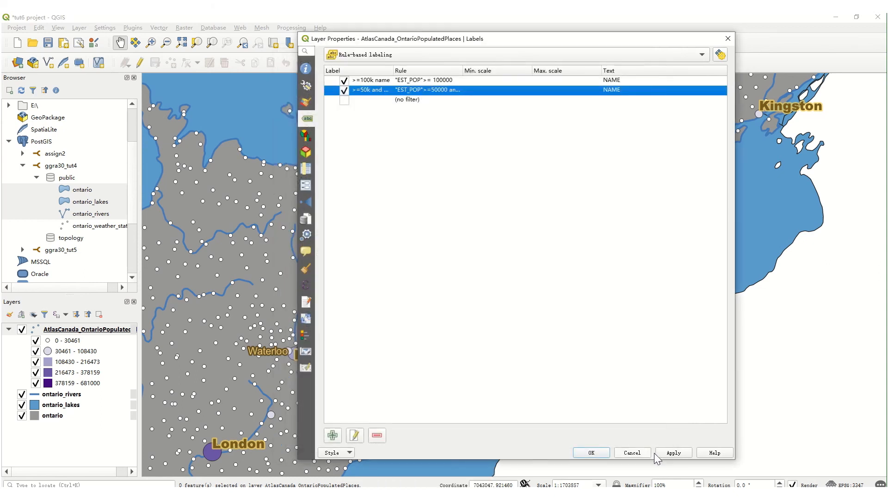
click(668, 454)
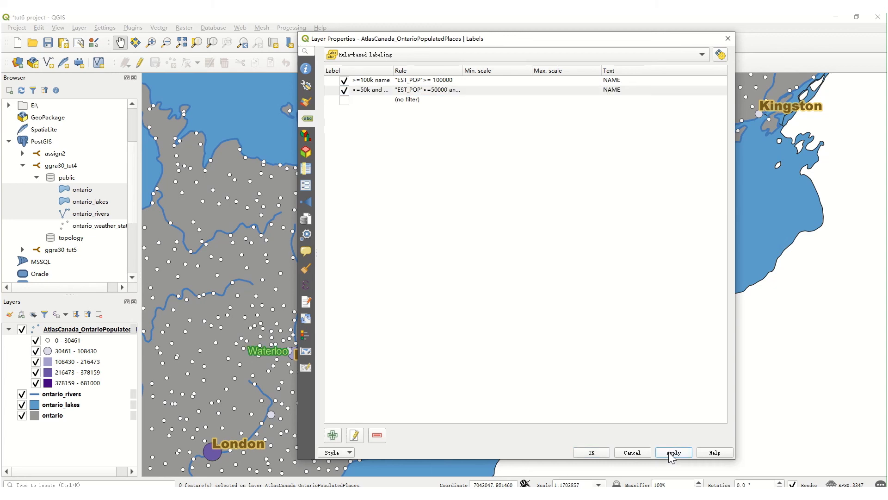
click(728, 39)
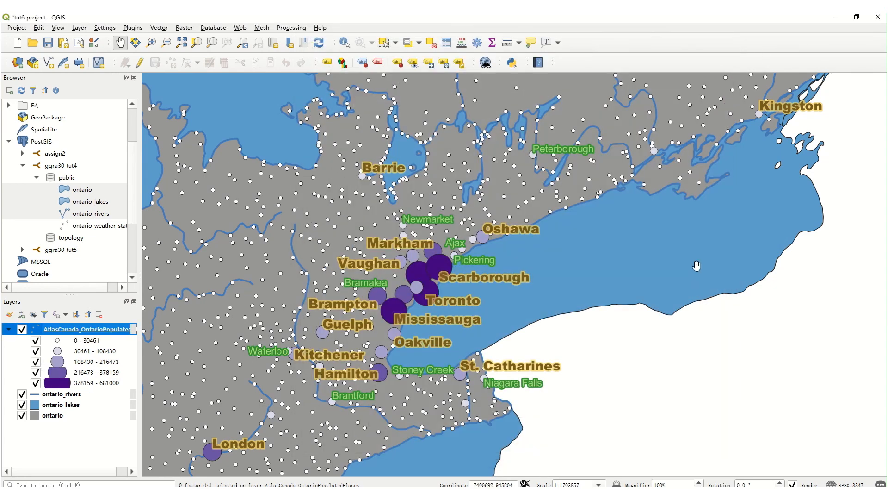